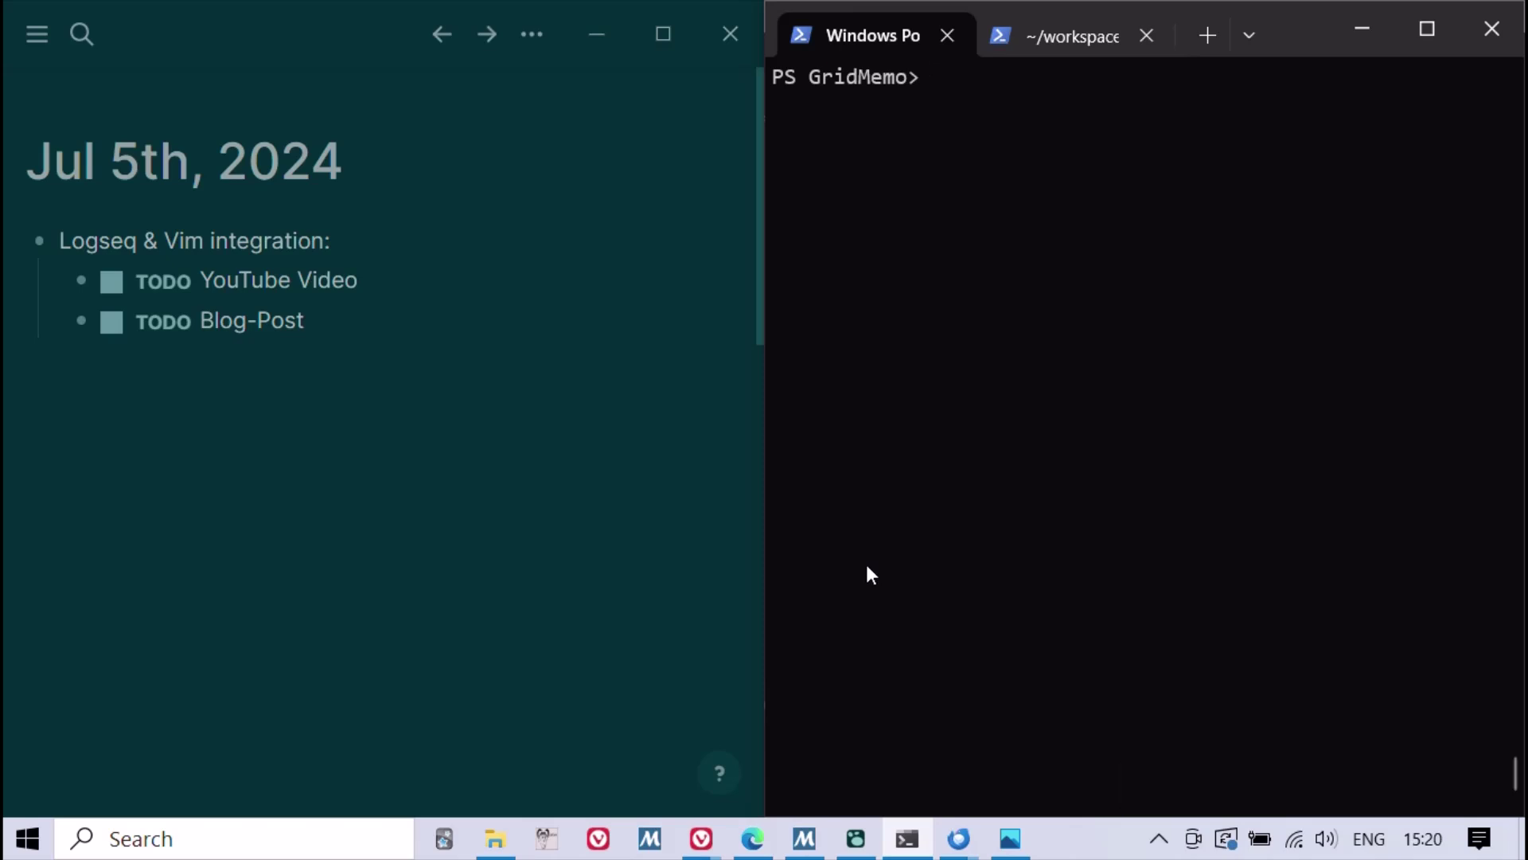
type("vim")
Open 2024_07_05.md in Vim, prefix the first task with 'Create ', and save.
key("Return")
key("backslash")
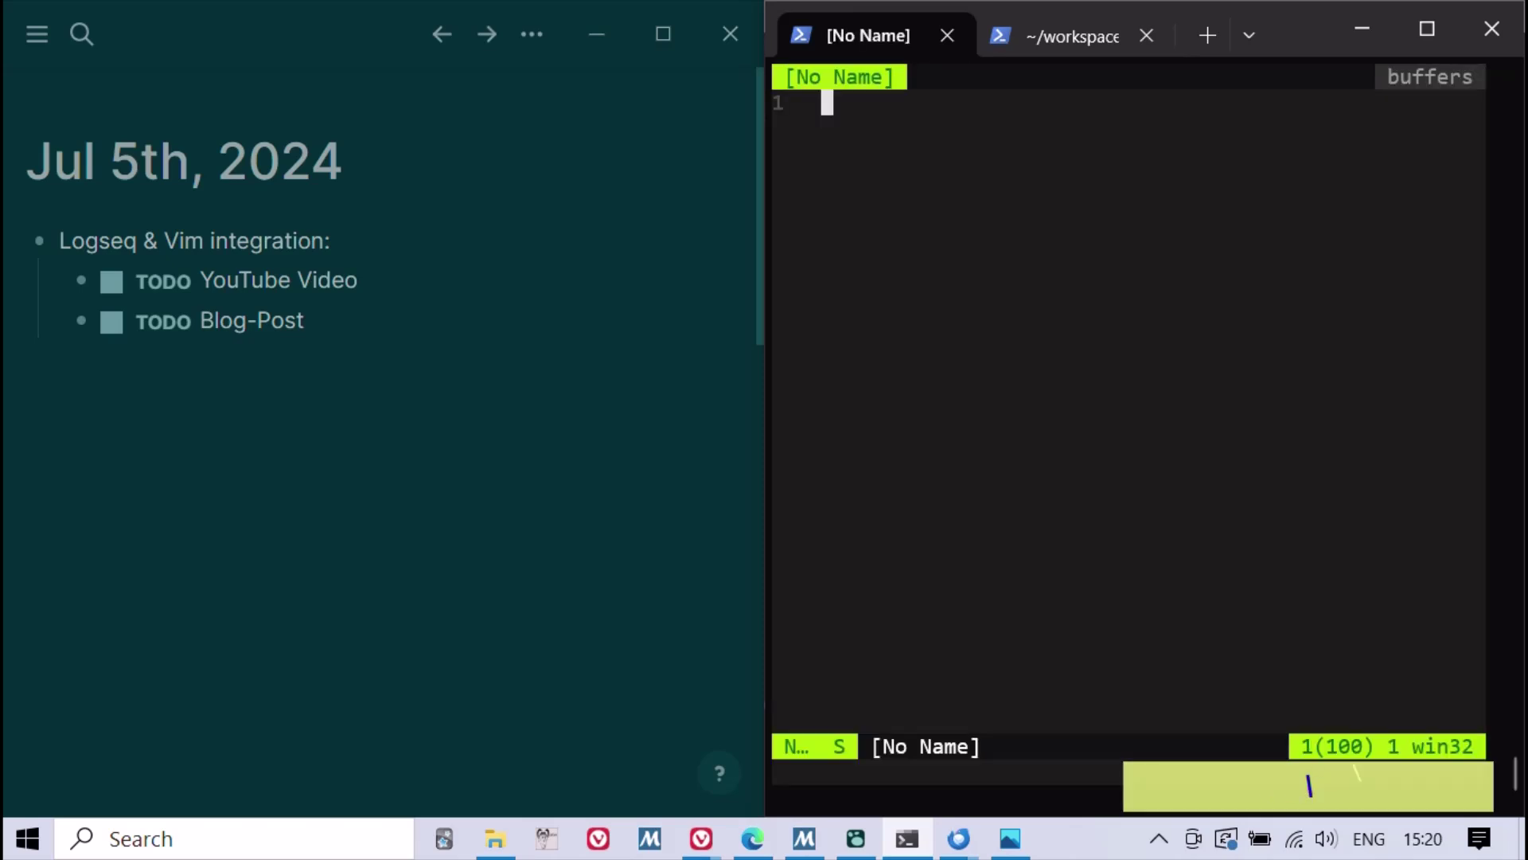
key("w")
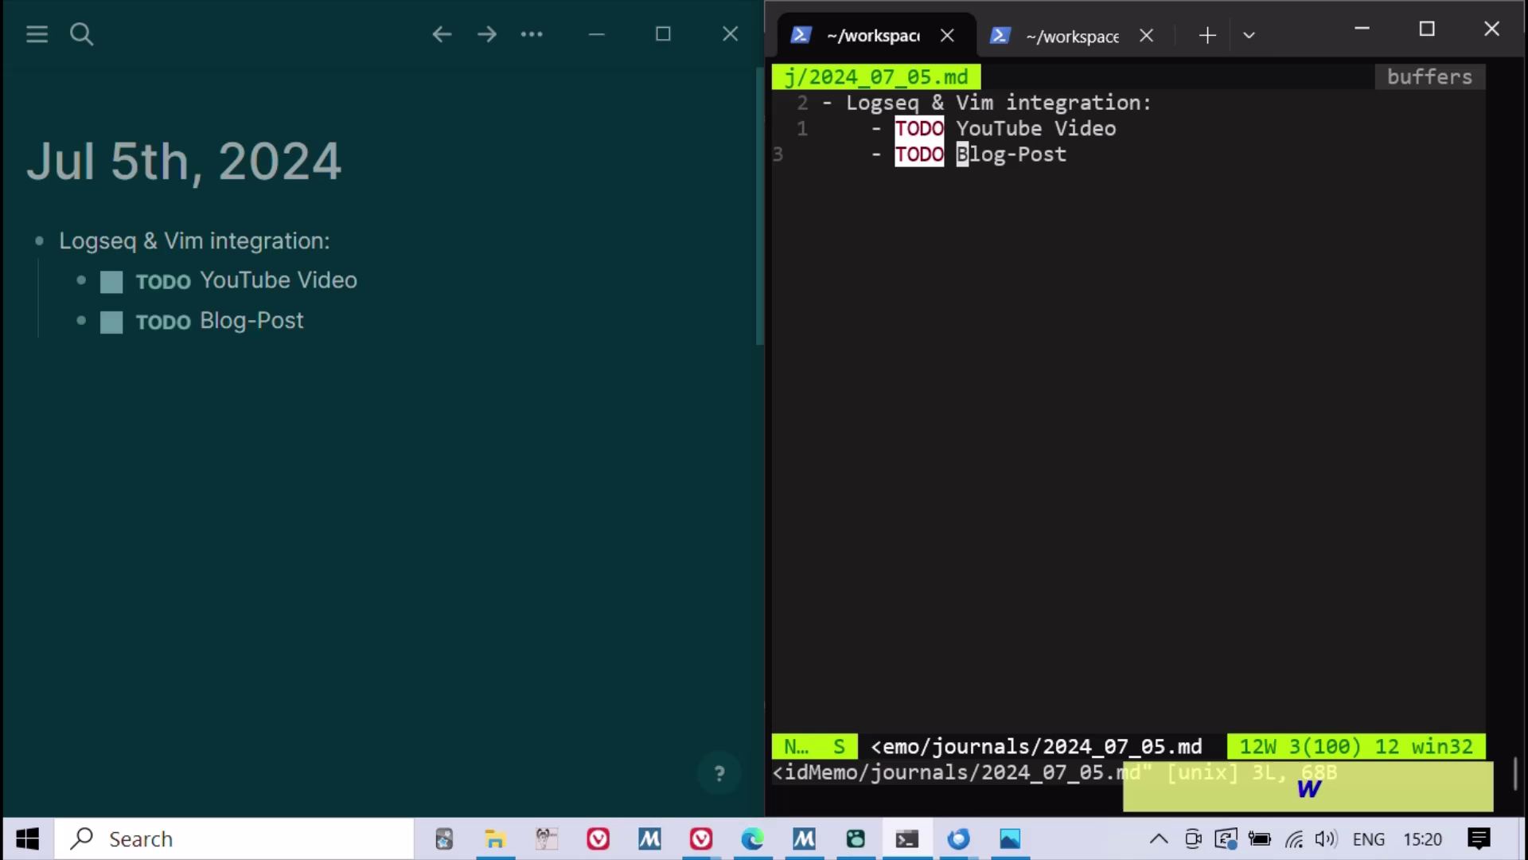
key("k")
type("i")
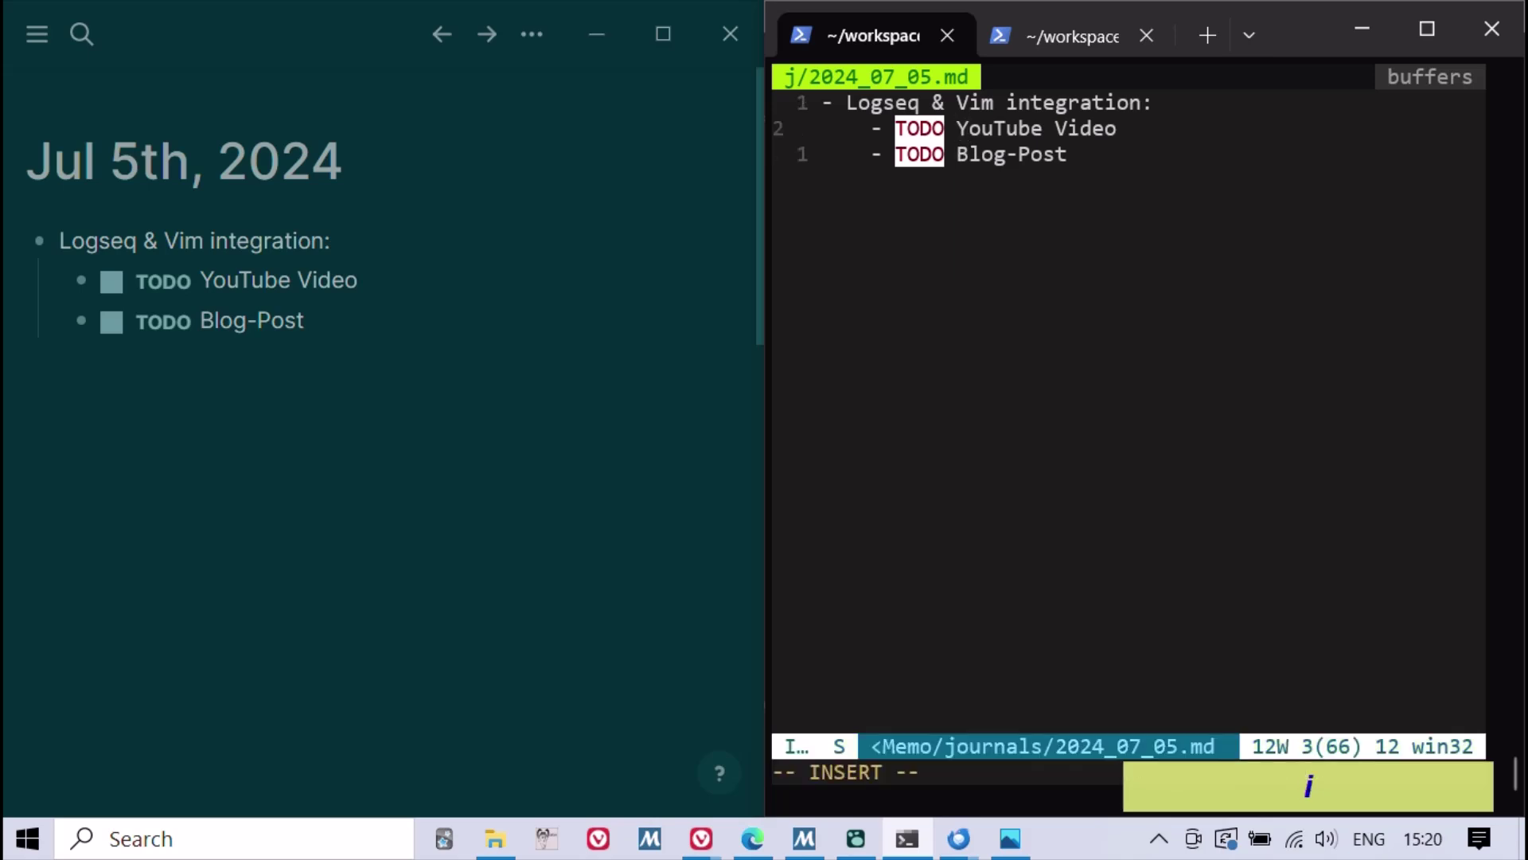
type("Create")
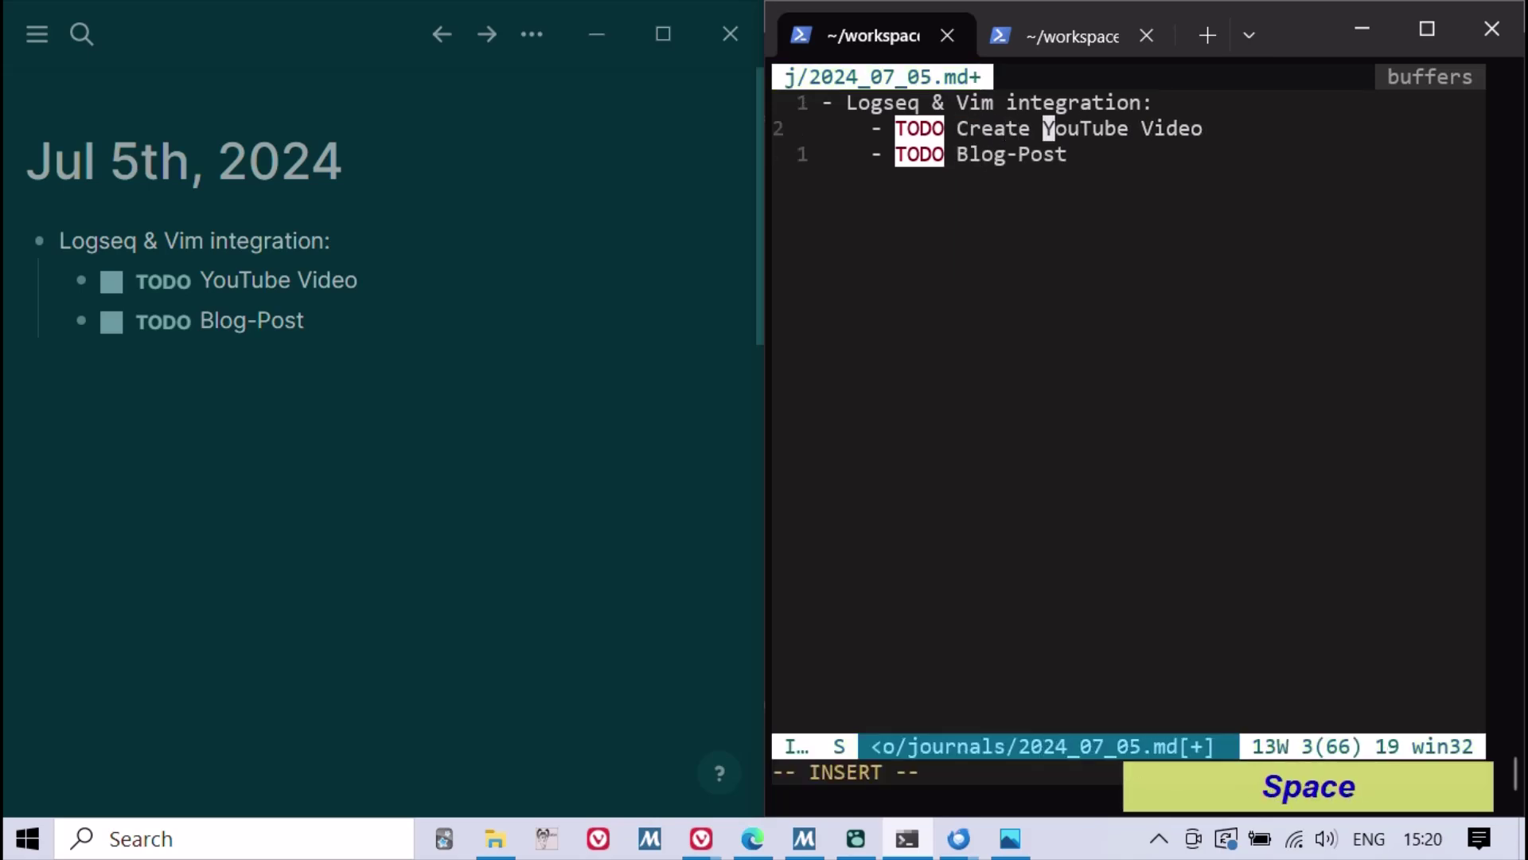
key("Escape")
type(":w")
key("Return")
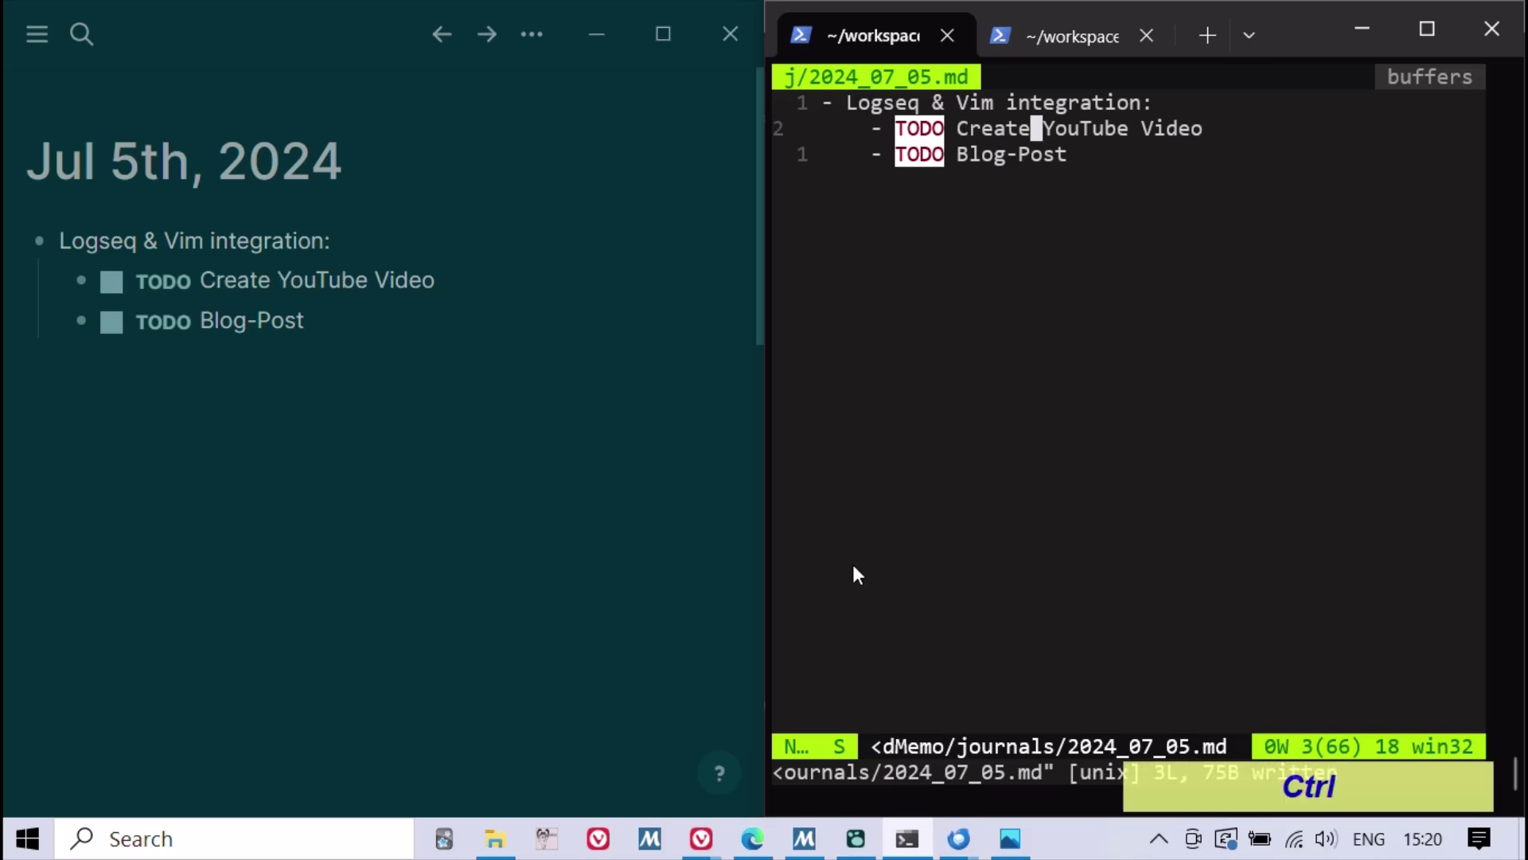
Check the updated 'Create YouTube Video' task in Logseq.
key("ctrl+2")
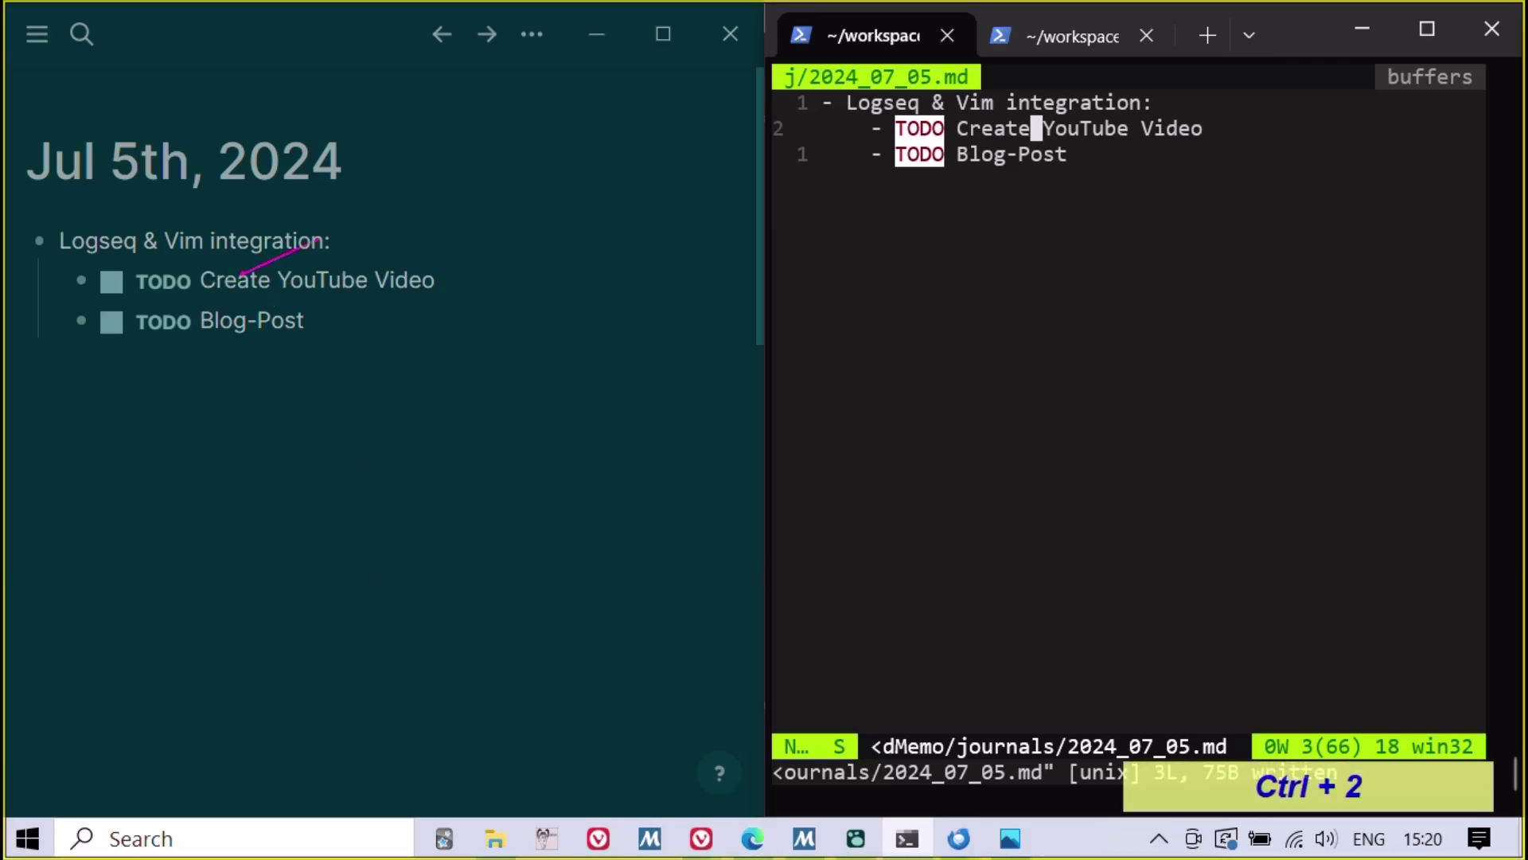
left_click_drag(323, 245, 360, 234)
key("Escape")
Rename the second Logseq task to 'Write Blog-Post' and view the reloaded file in Vim.
left_click(216, 318)
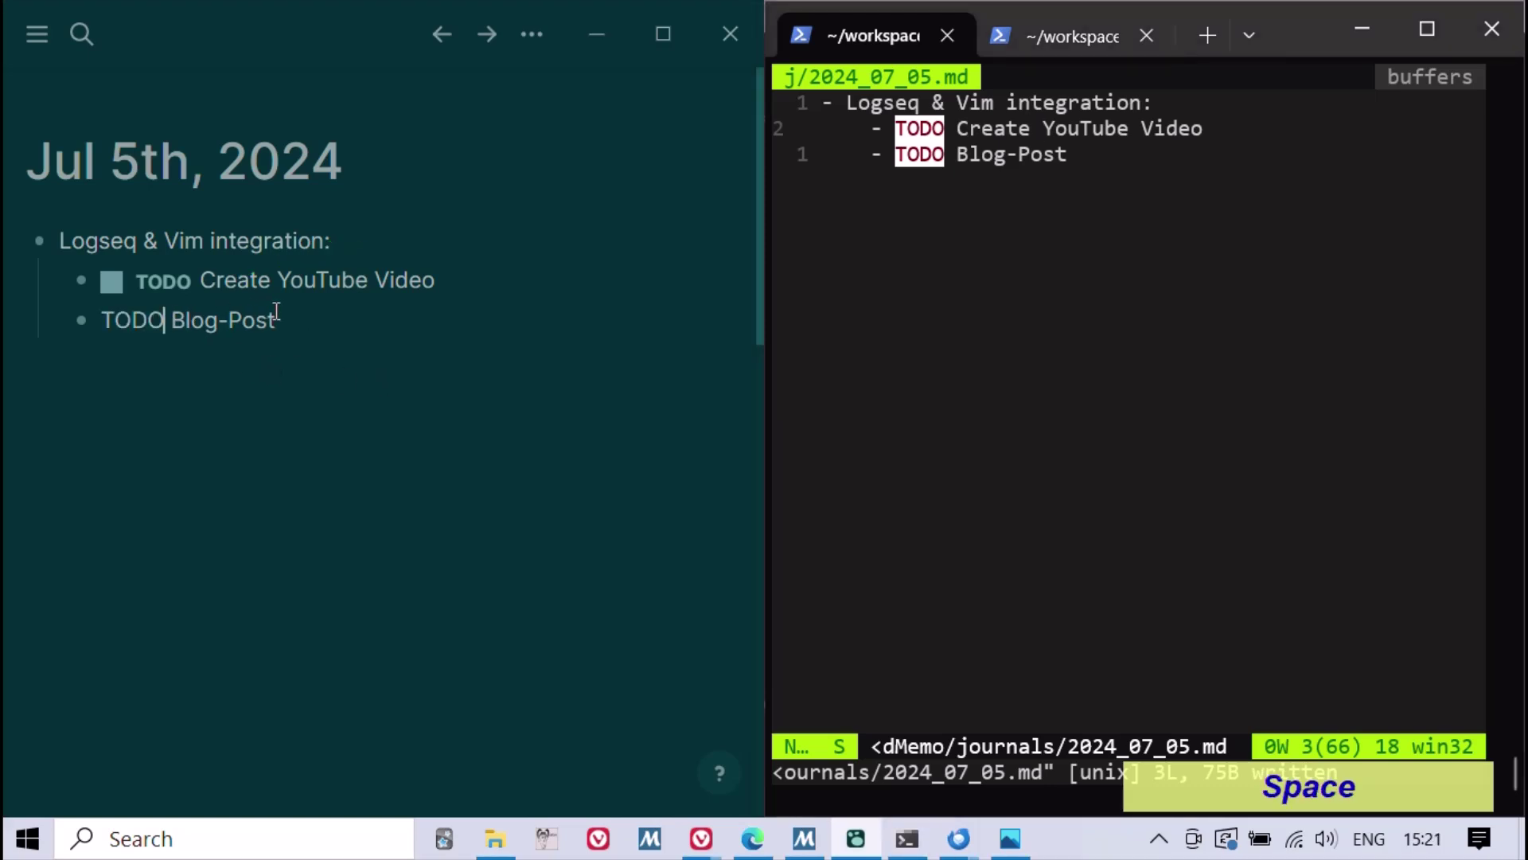
type("Write")
key("Escape")
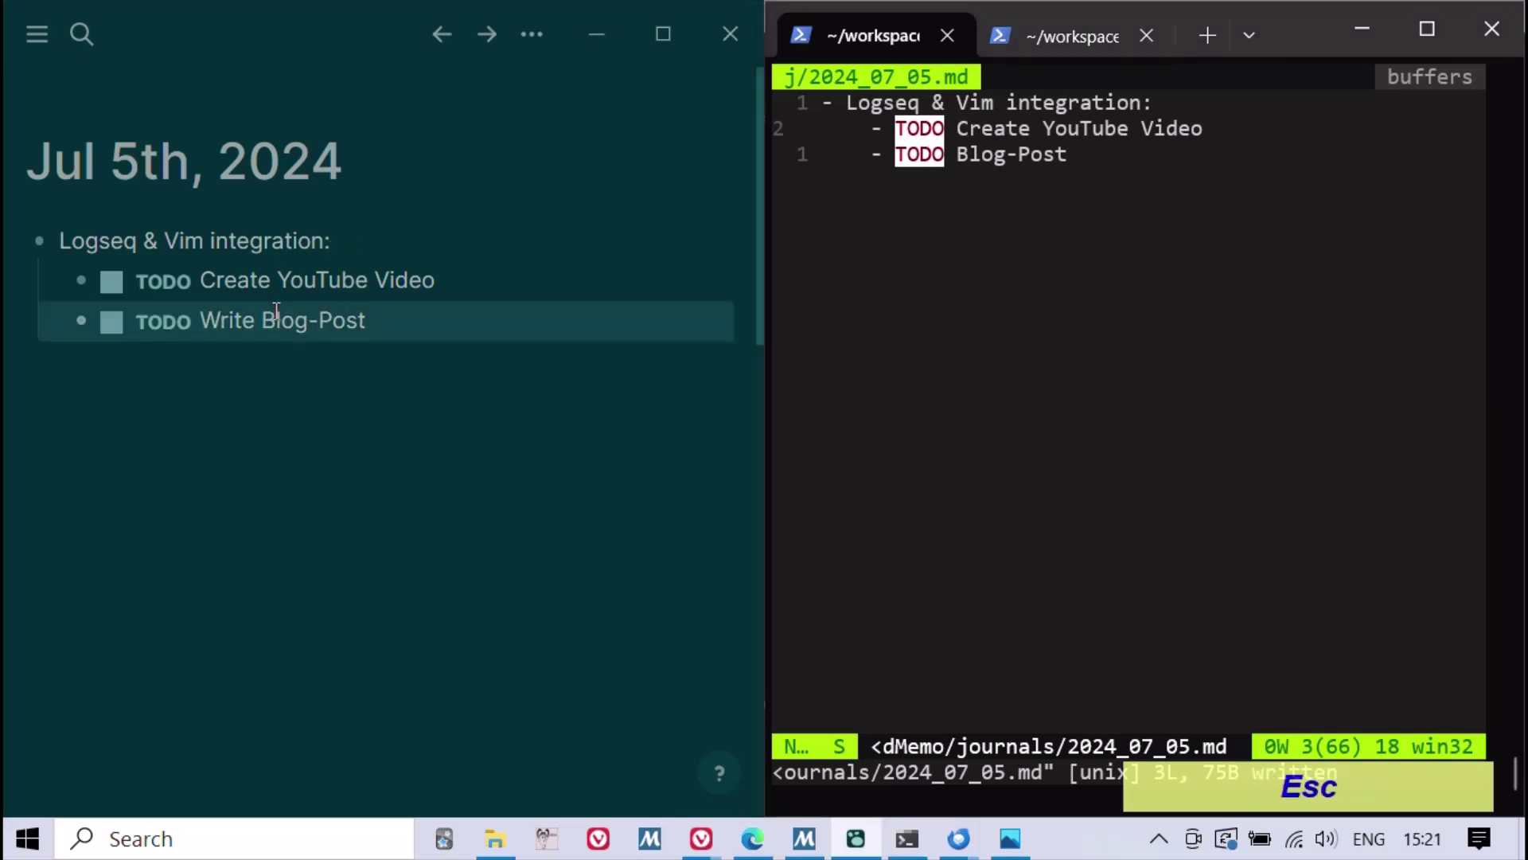
left_click(777, 326)
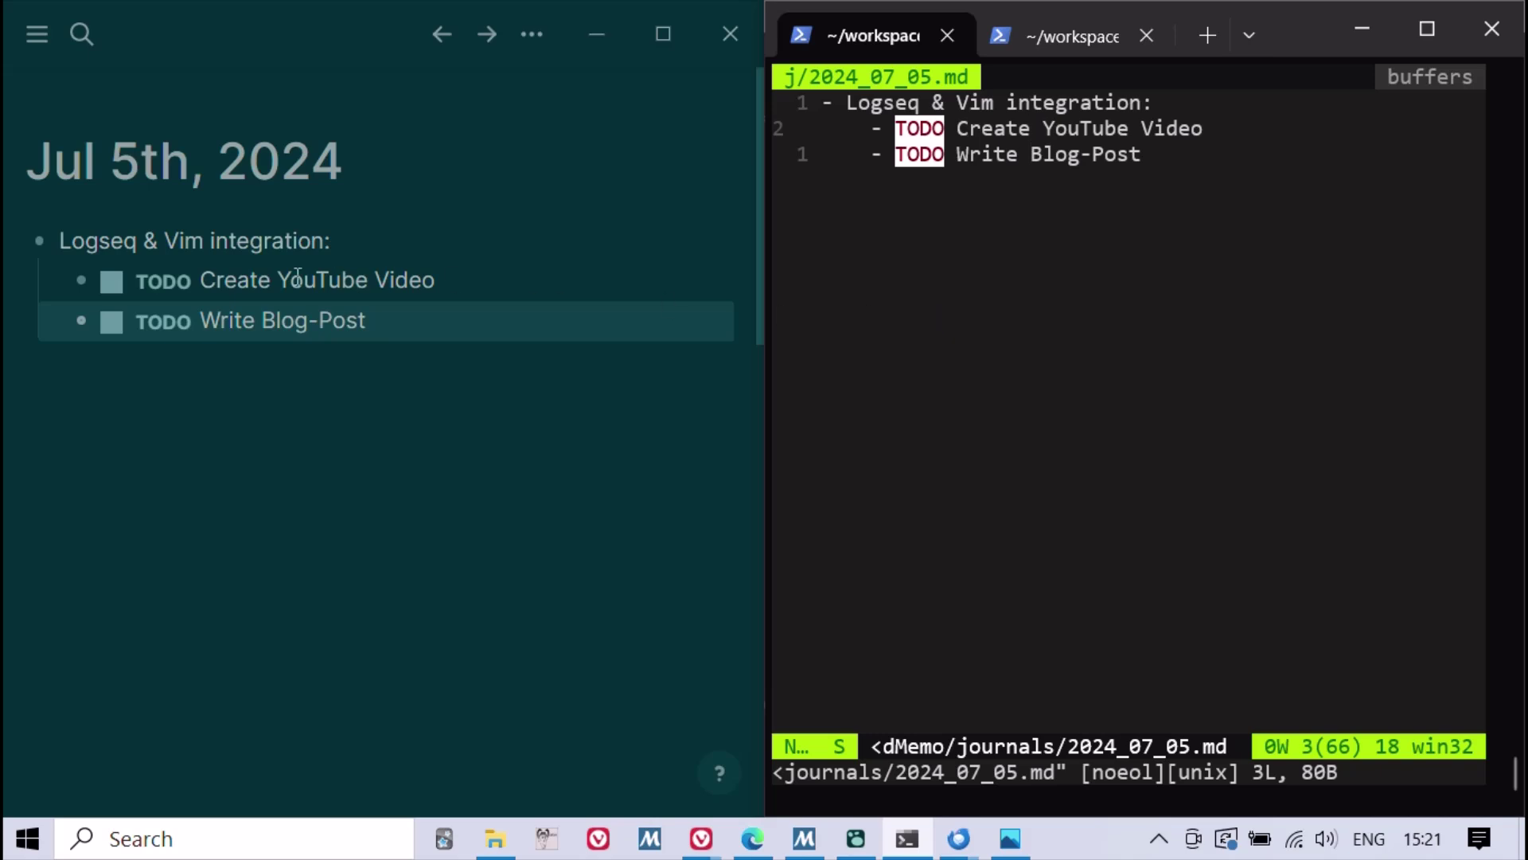
Mark 'Create YouTube Video' DONE and leave 'Write Blog-Post' as LATER.
left_click(115, 284)
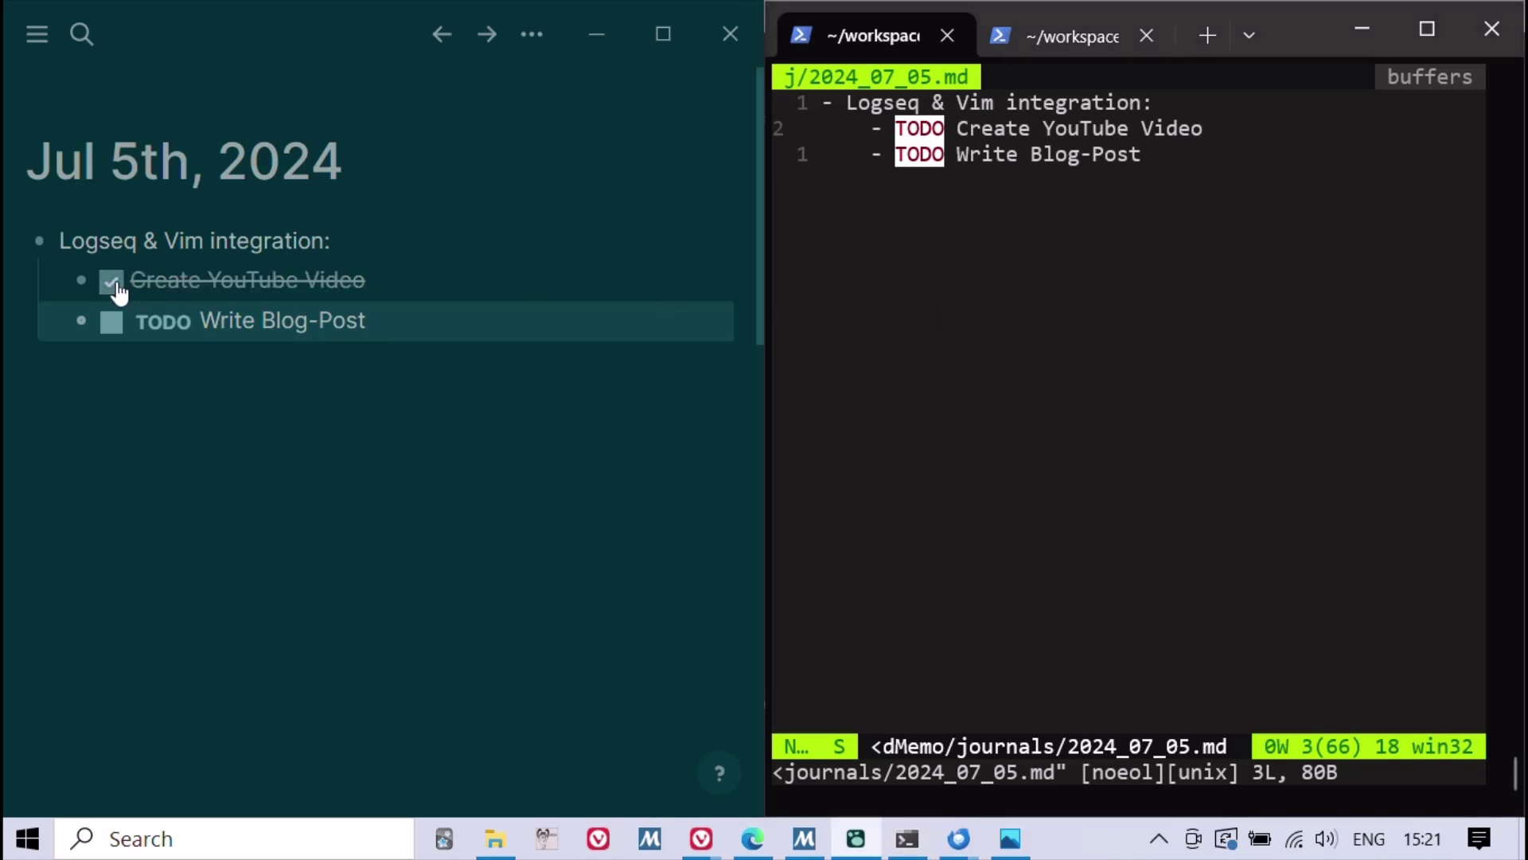
left_click(977, 305)
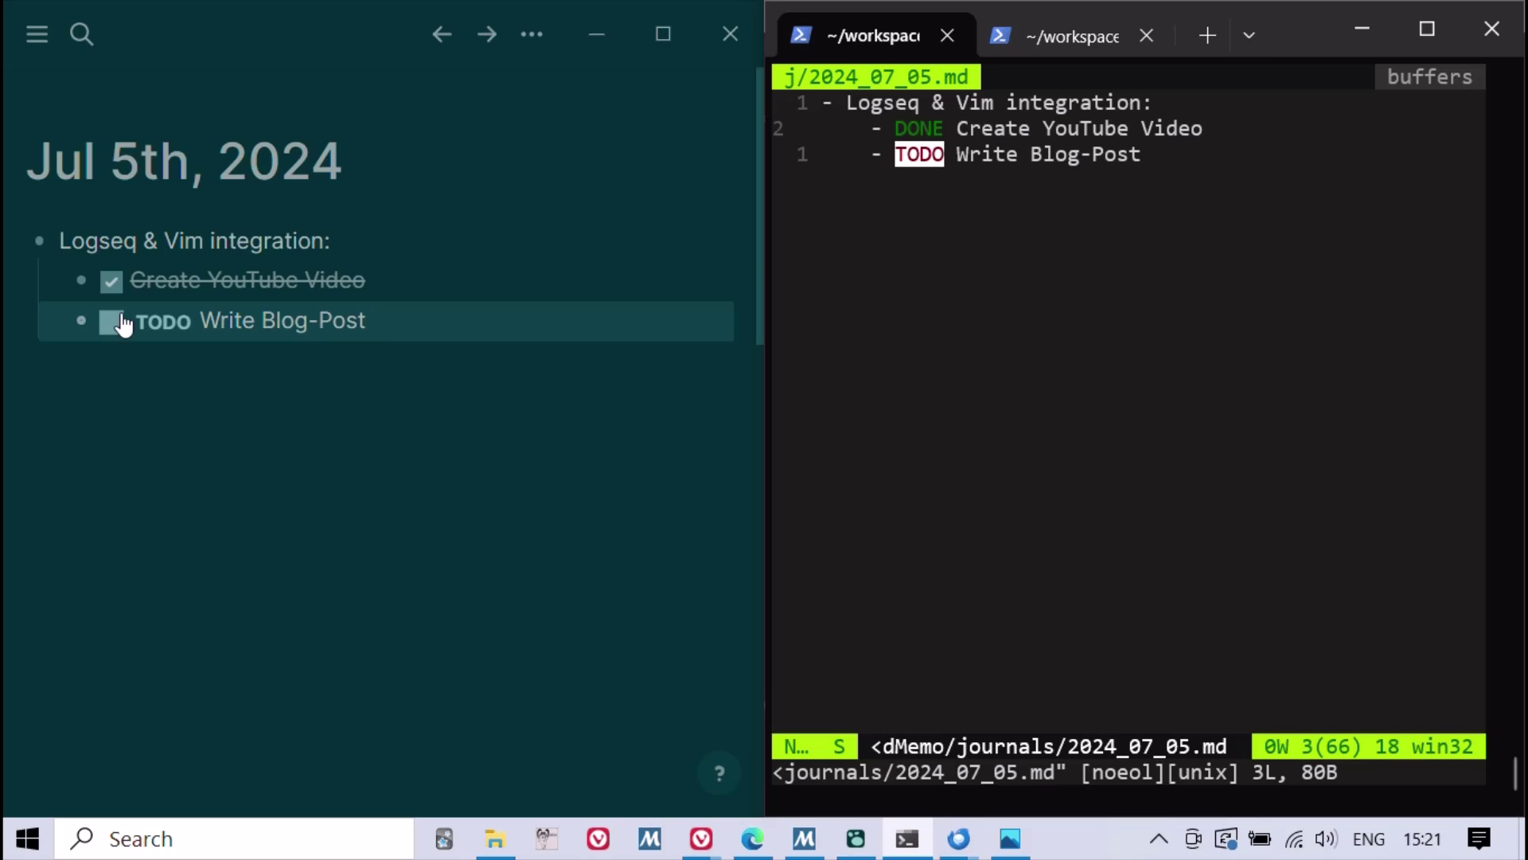
left_click(112, 323)
left_click(111, 322)
left_click(982, 341)
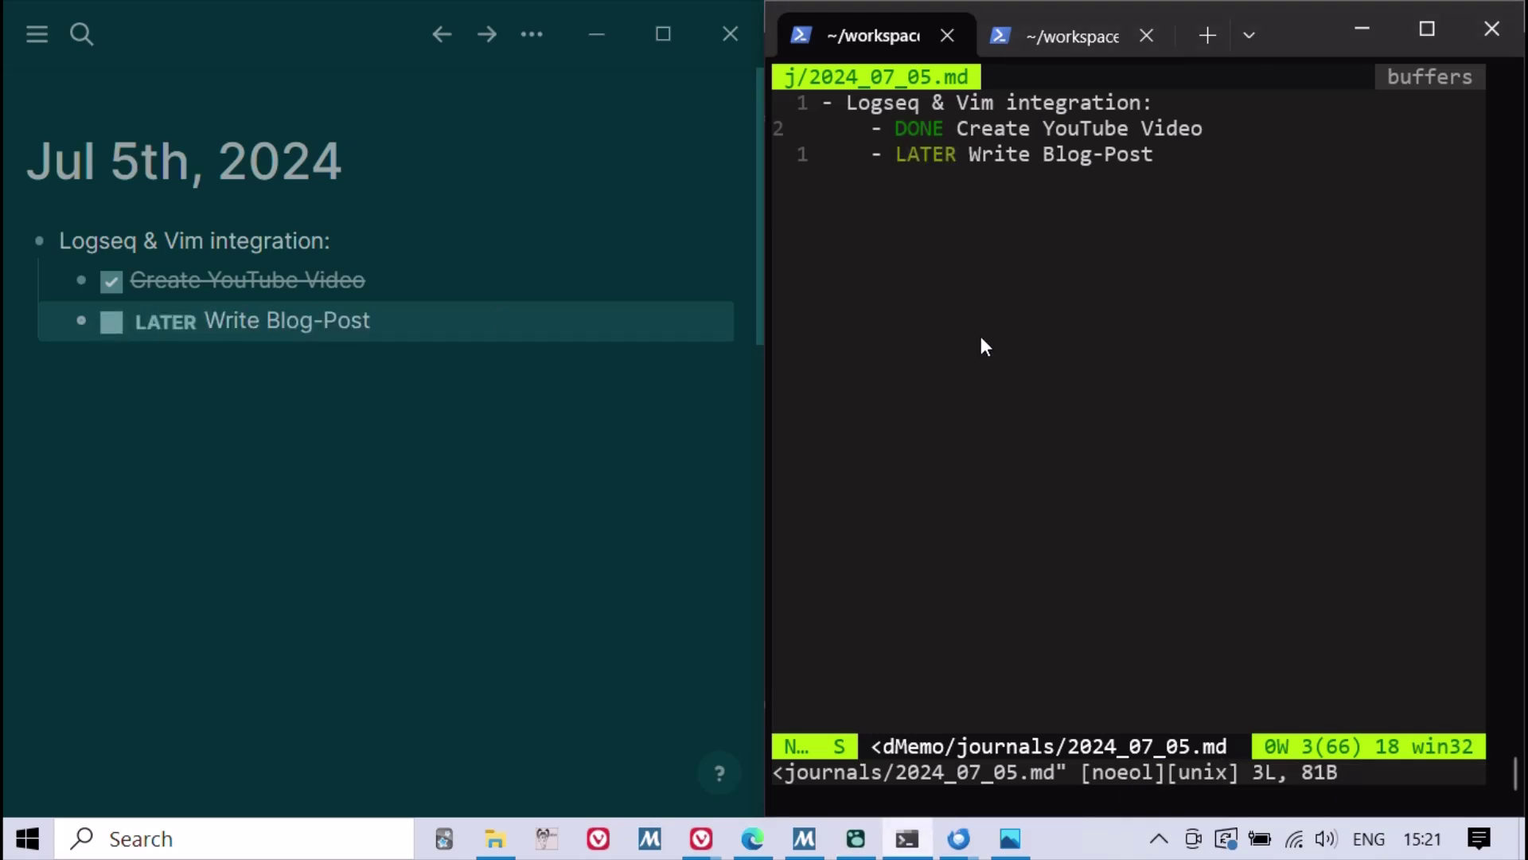
Add a [[2024_07_04]] link below the Reference heading using date completion.
key("ctrl+5")
key("shift+g")
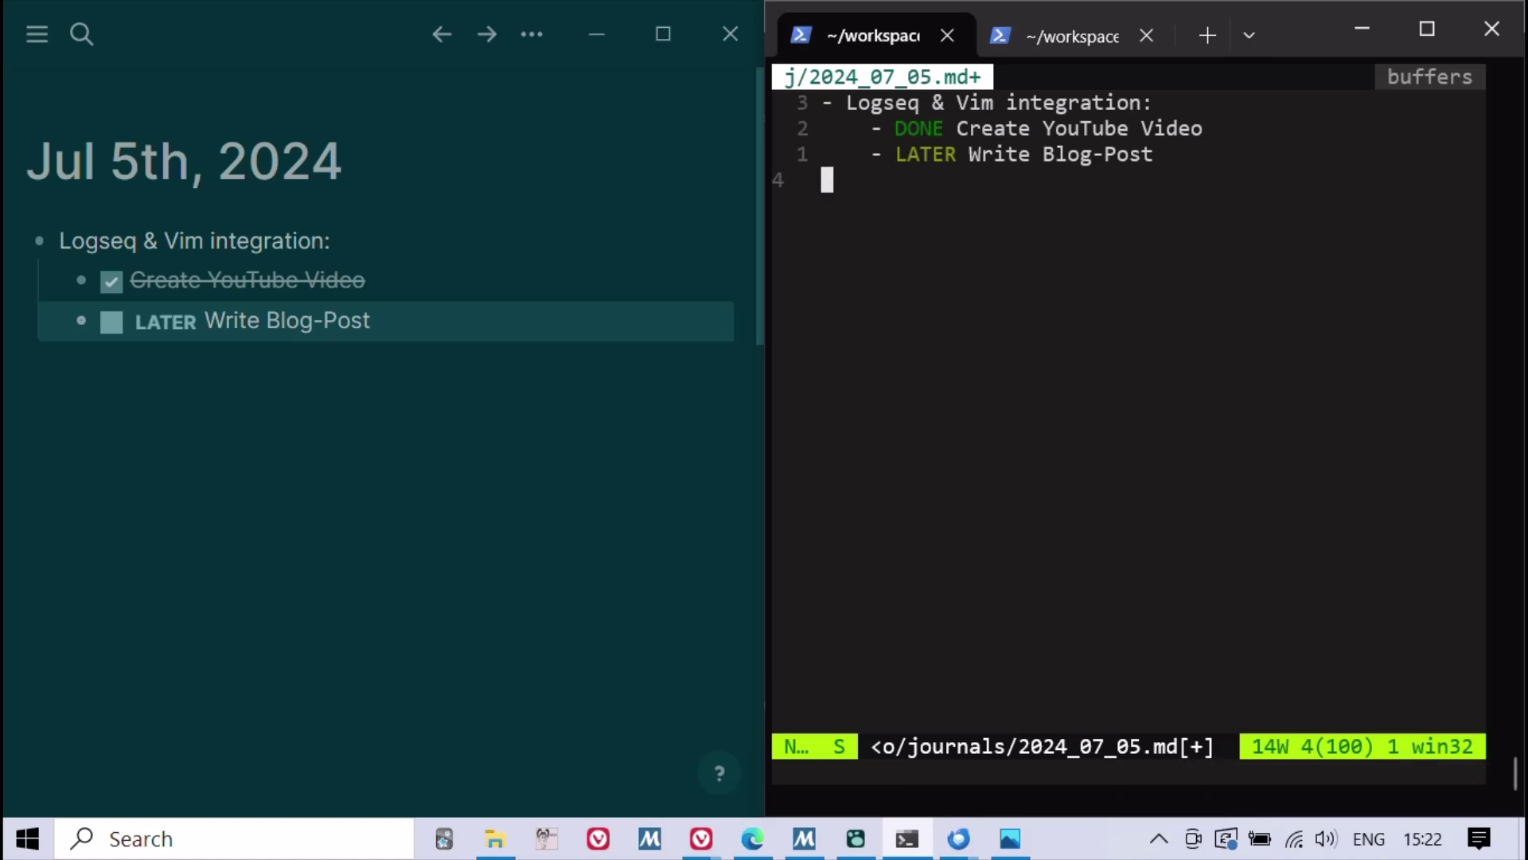
type("o")
type("## ")
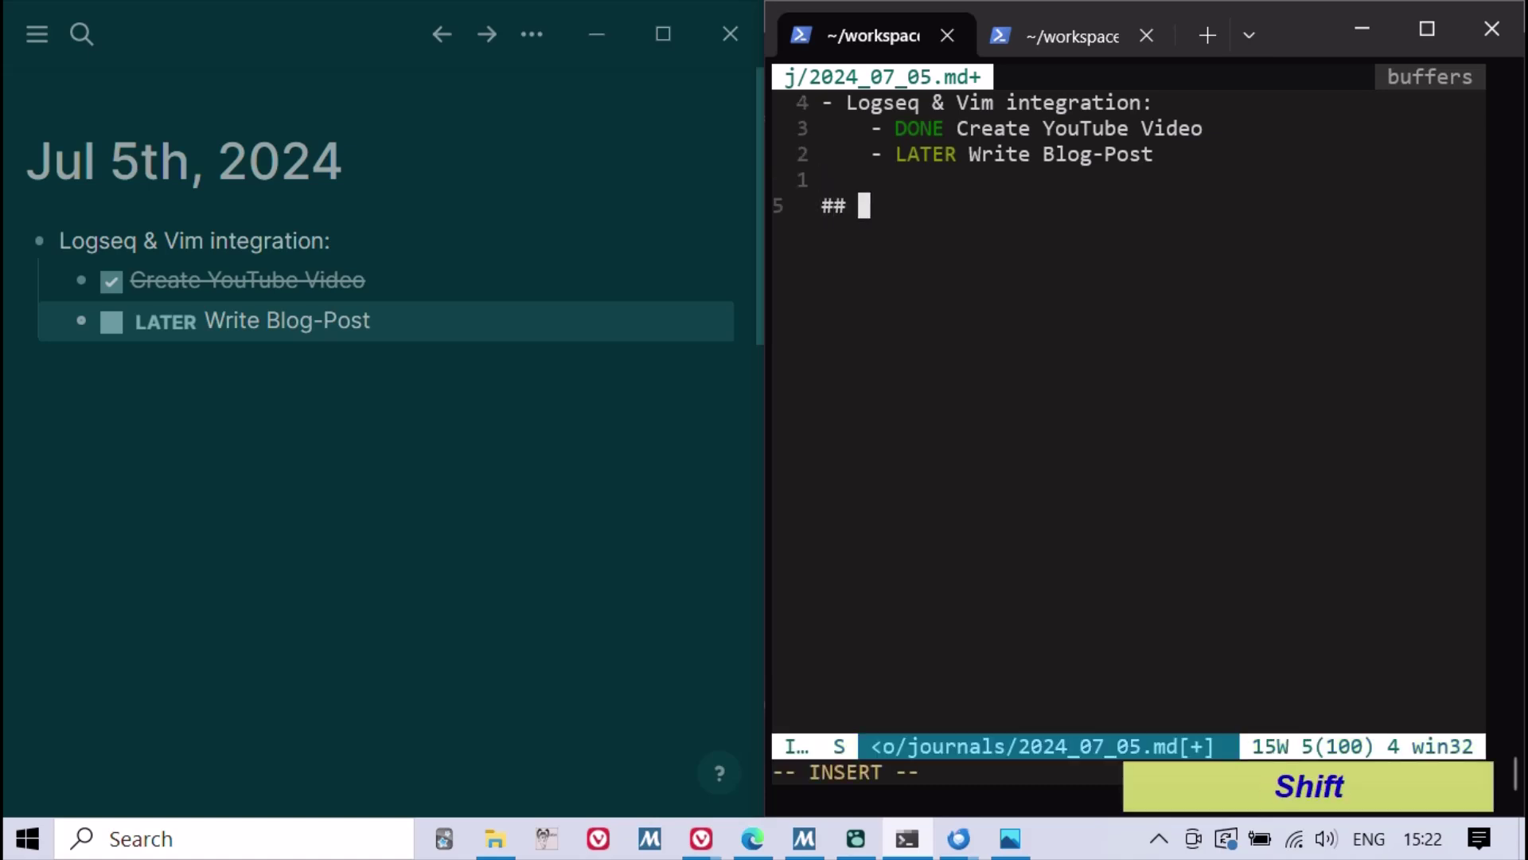
type("Reference")
key("Return")
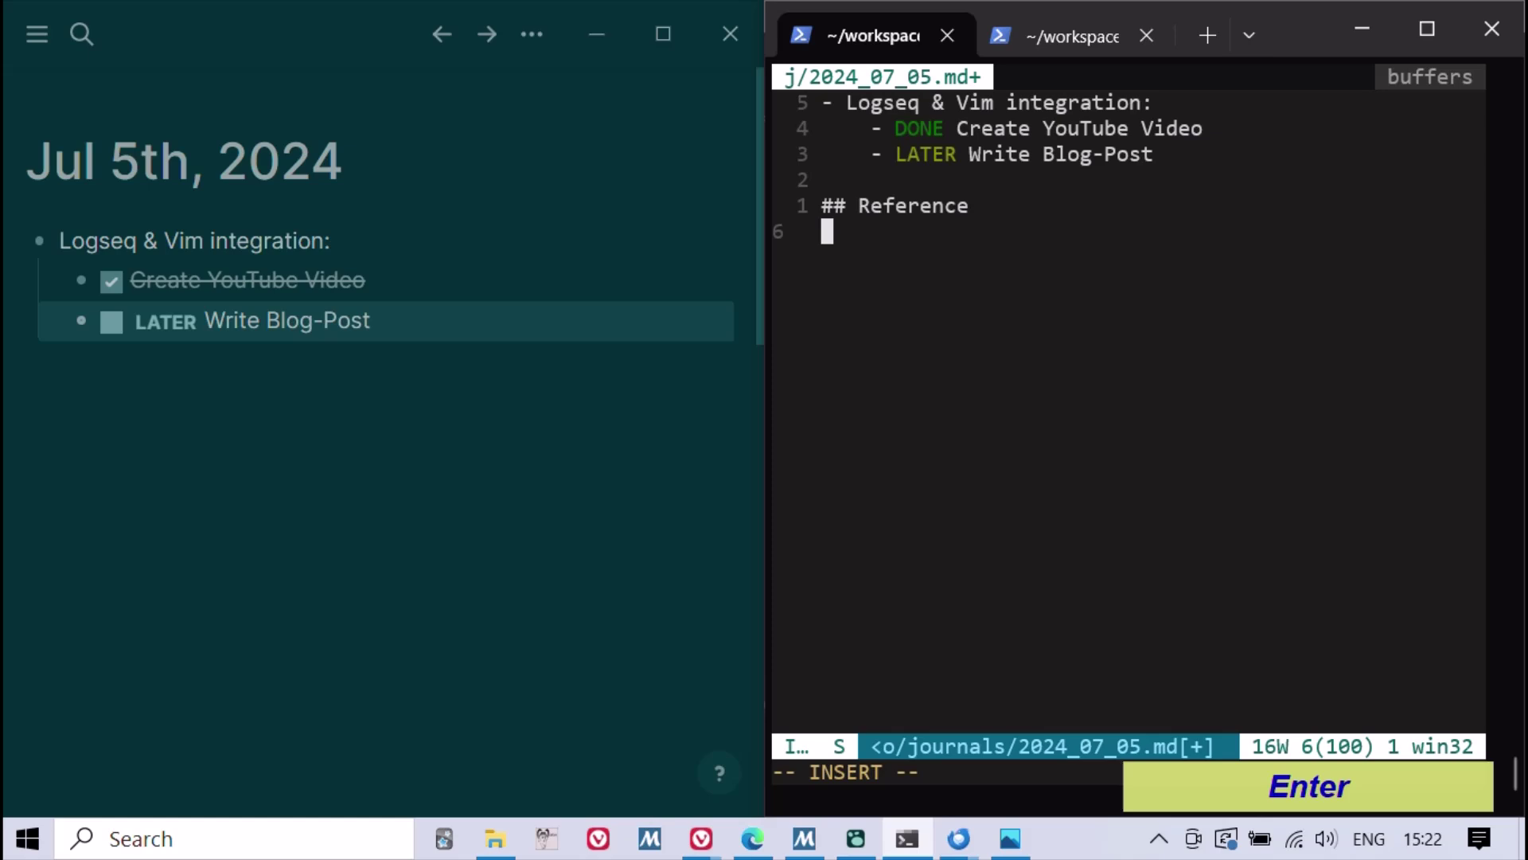
type("[[y")
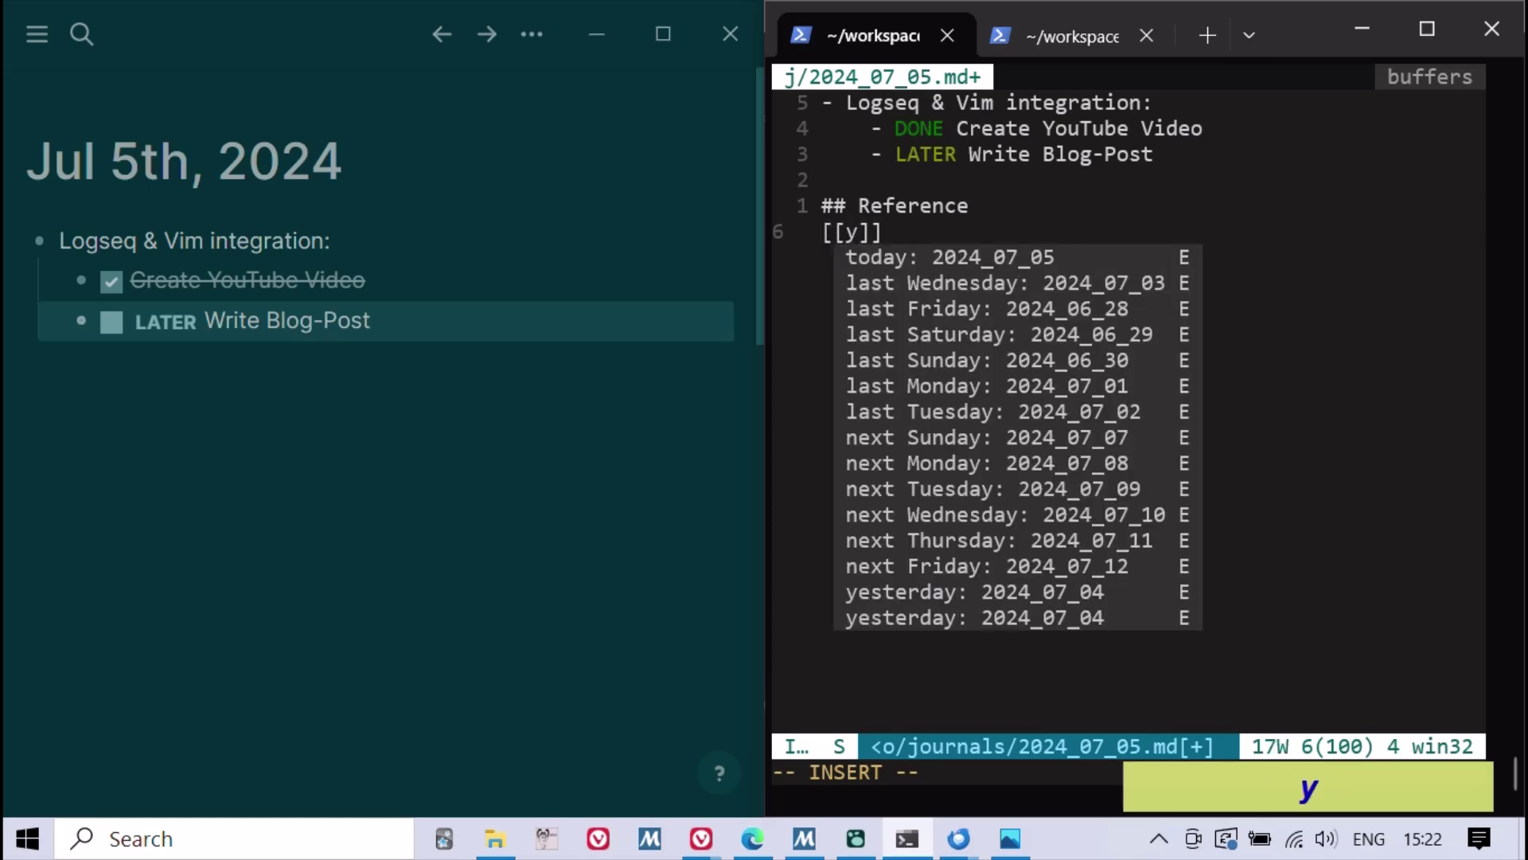
type("es")
key("Down")
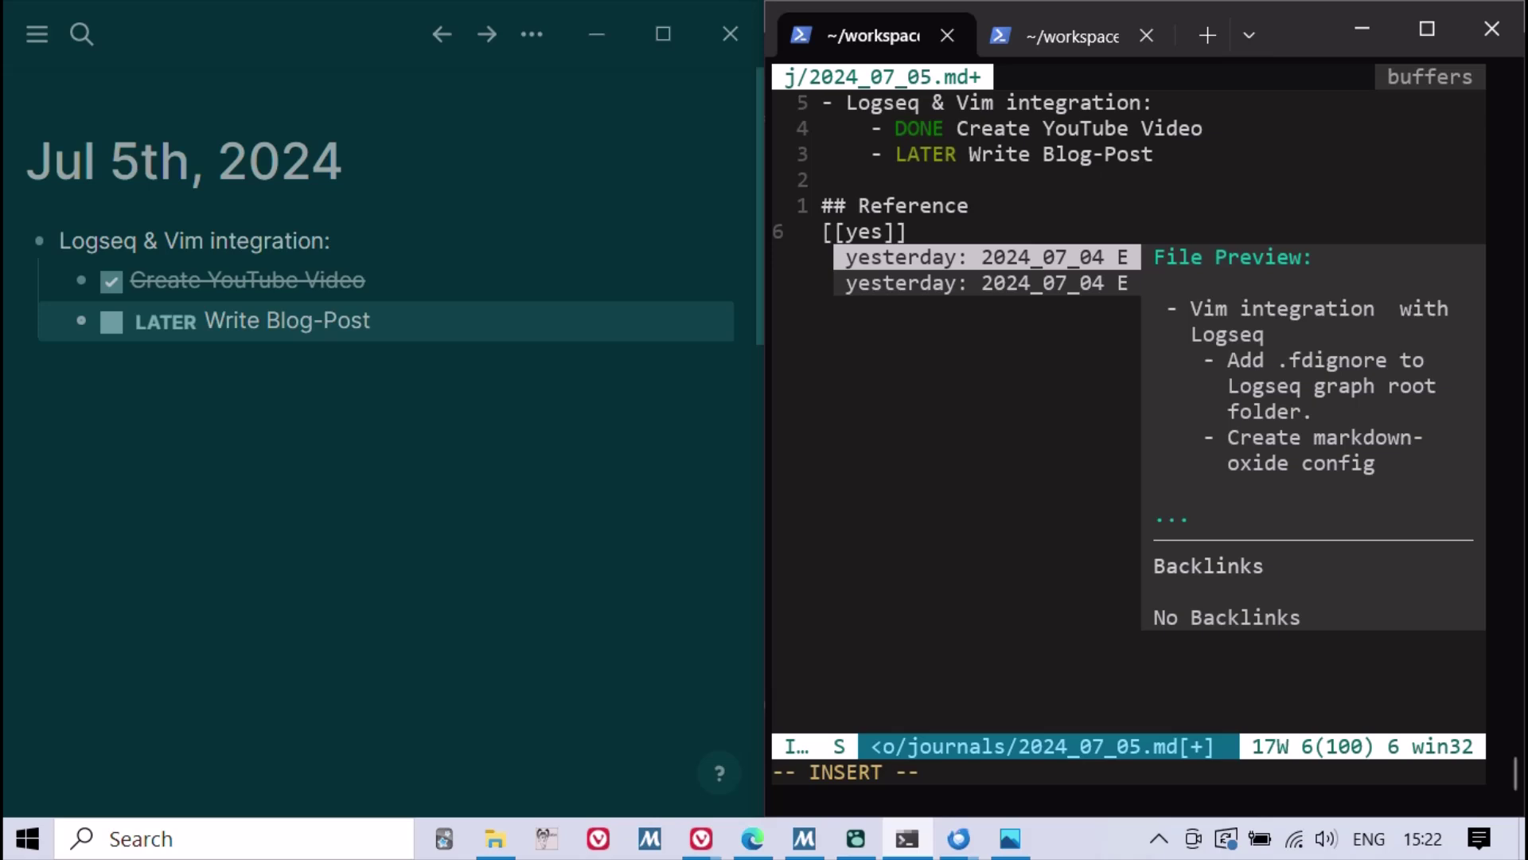
key("ctrl+n")
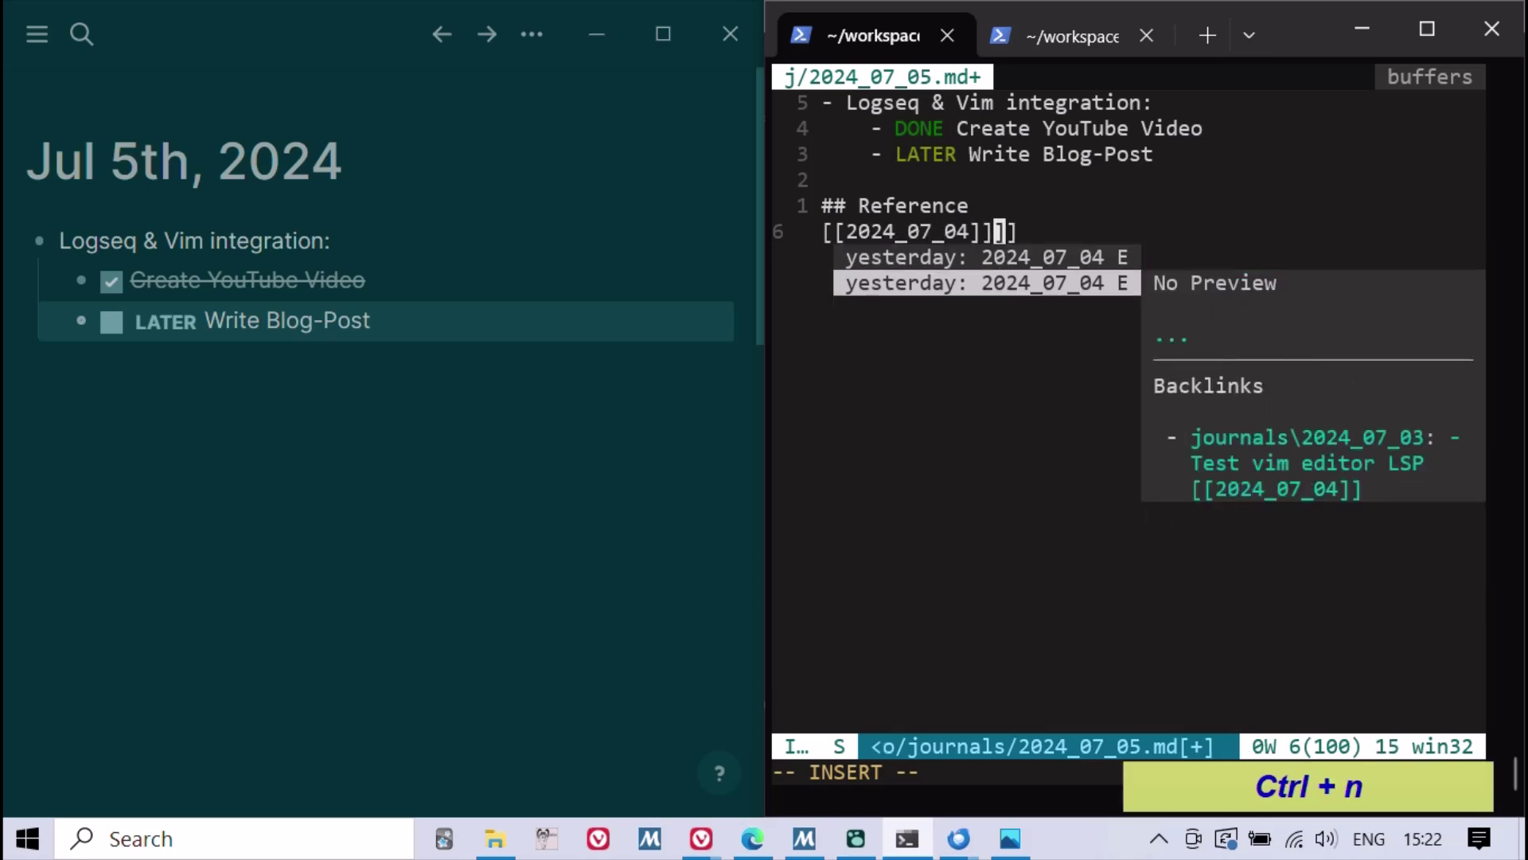
key("Escape")
Delete the two extra closing brackets and save the Jul 5th journal.
key("2")
key("x")
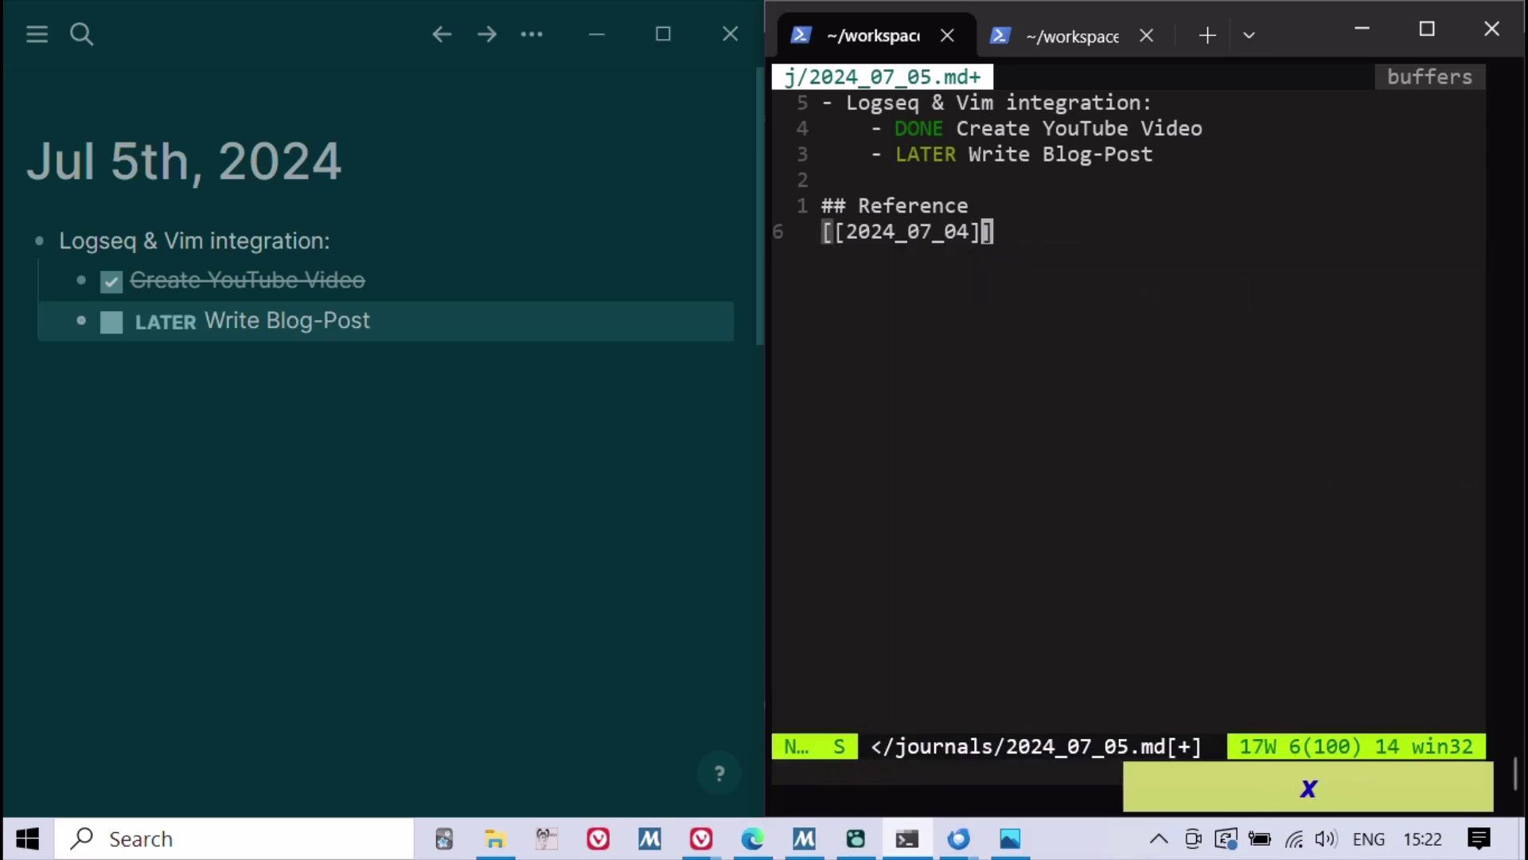
key("asciicircum")
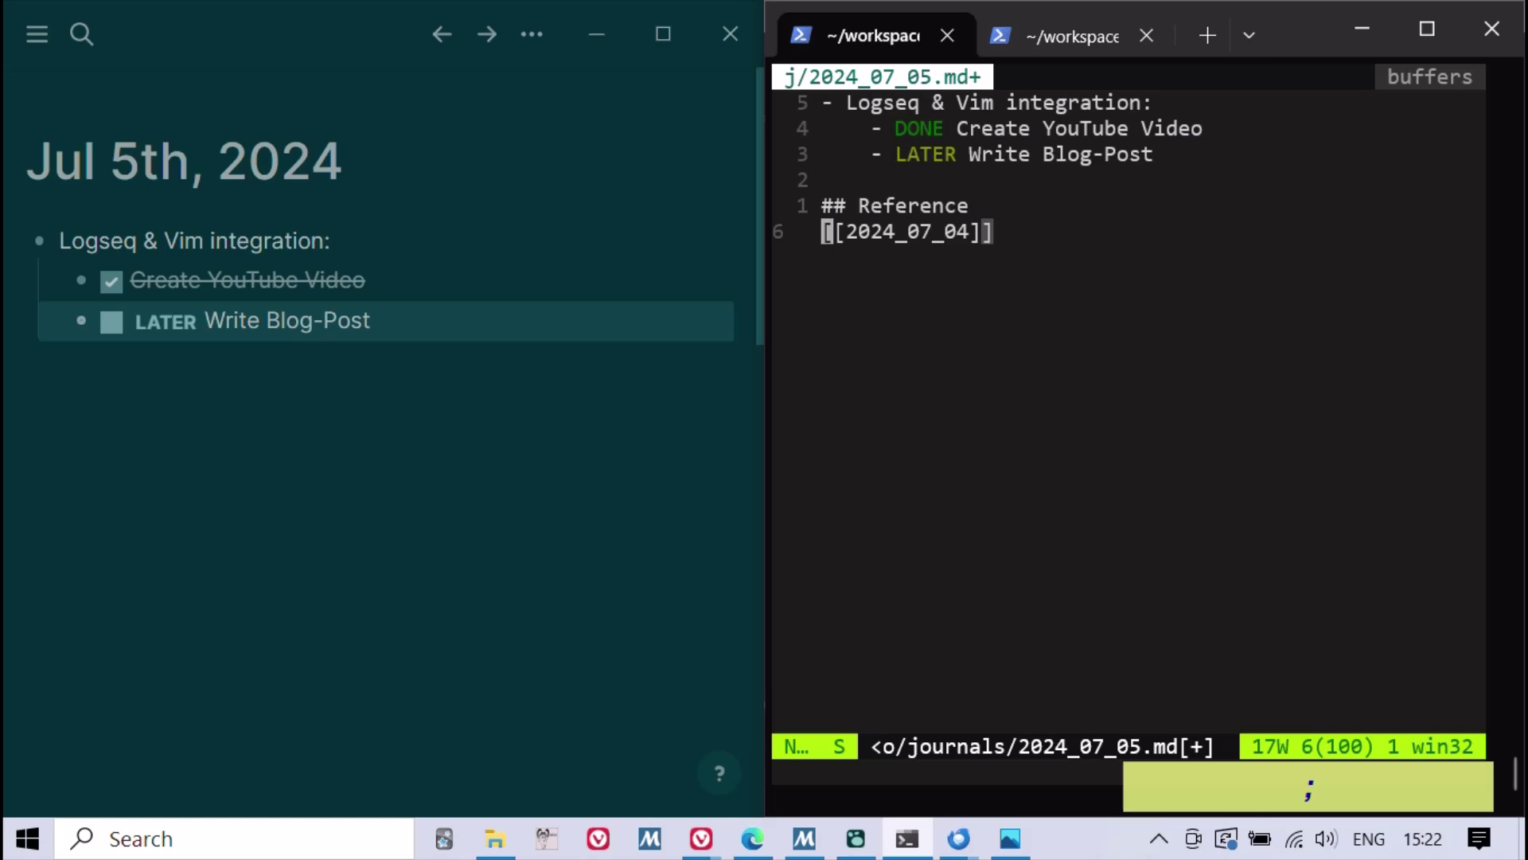
key("shift+semicolon")
type("w")
key("Return")
key("shift+3")
key("Escape")
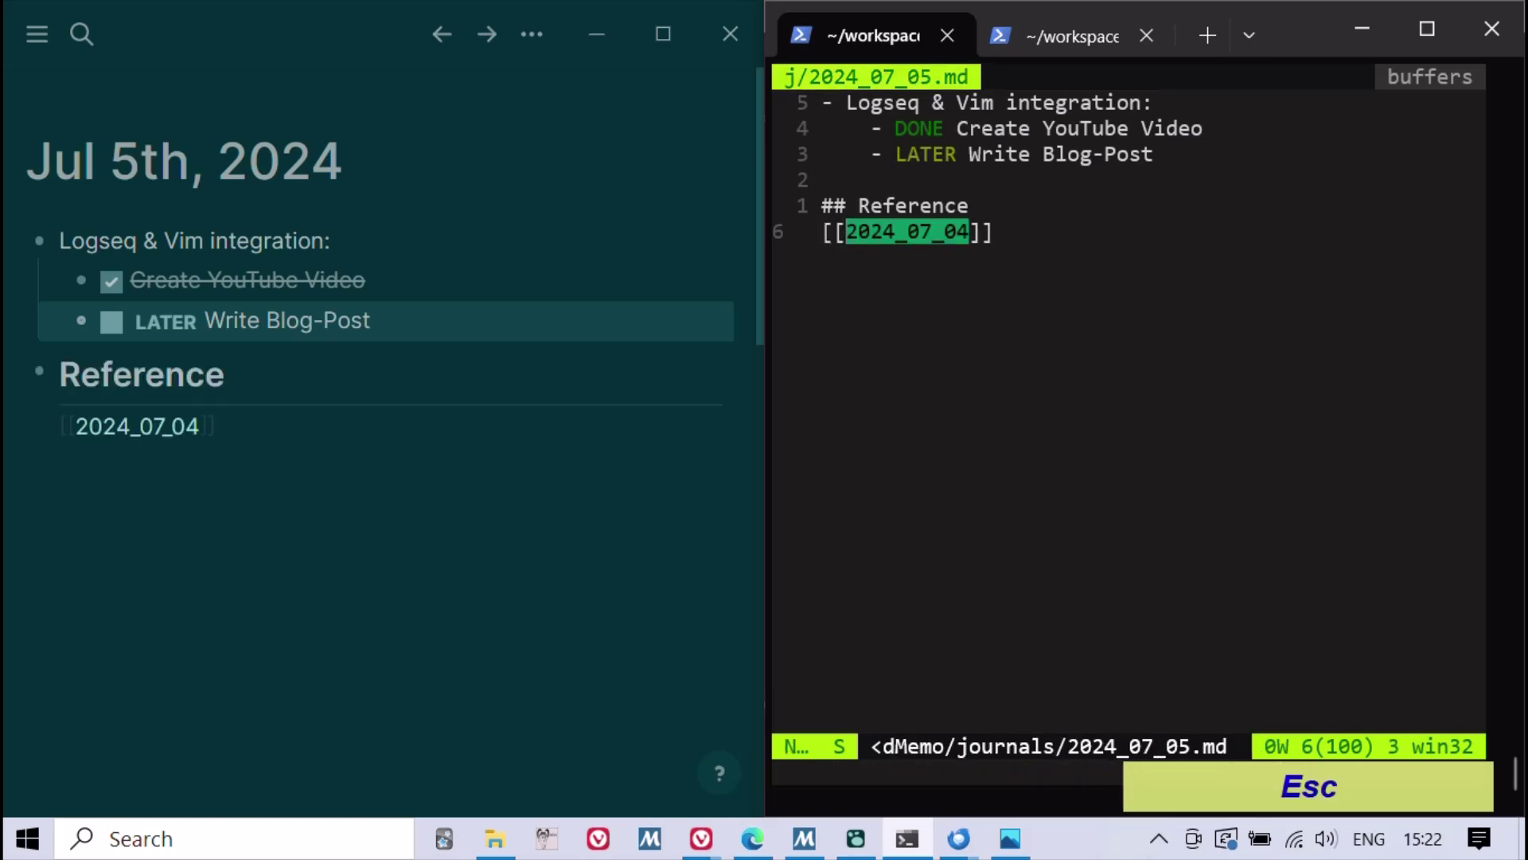
Follow the [[2024_07_04]] link in Vim and open the Jul 4th page in Logseq.
key("Return")
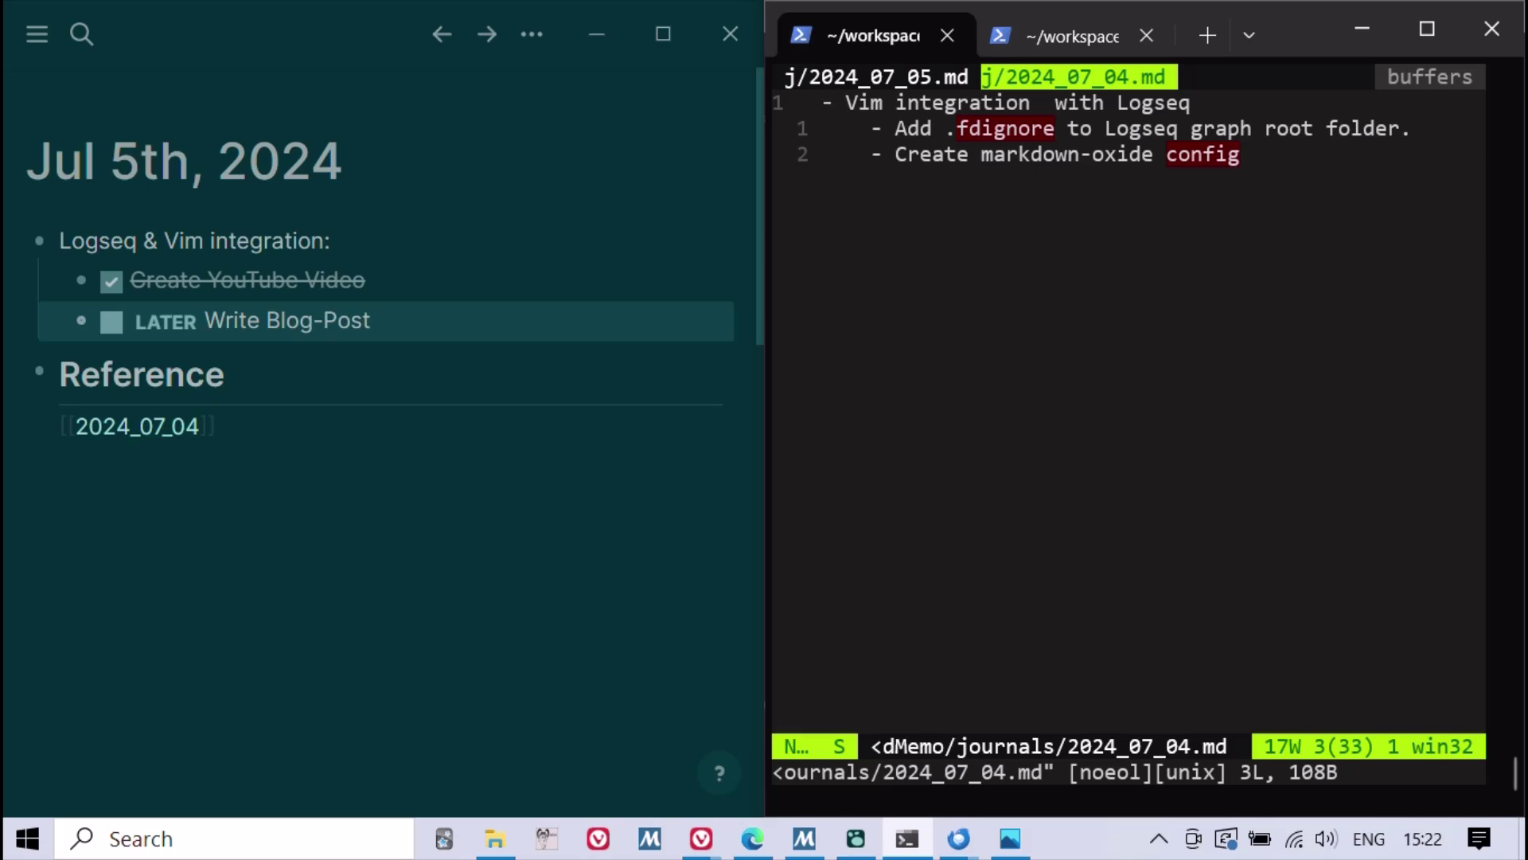
left_click(138, 427)
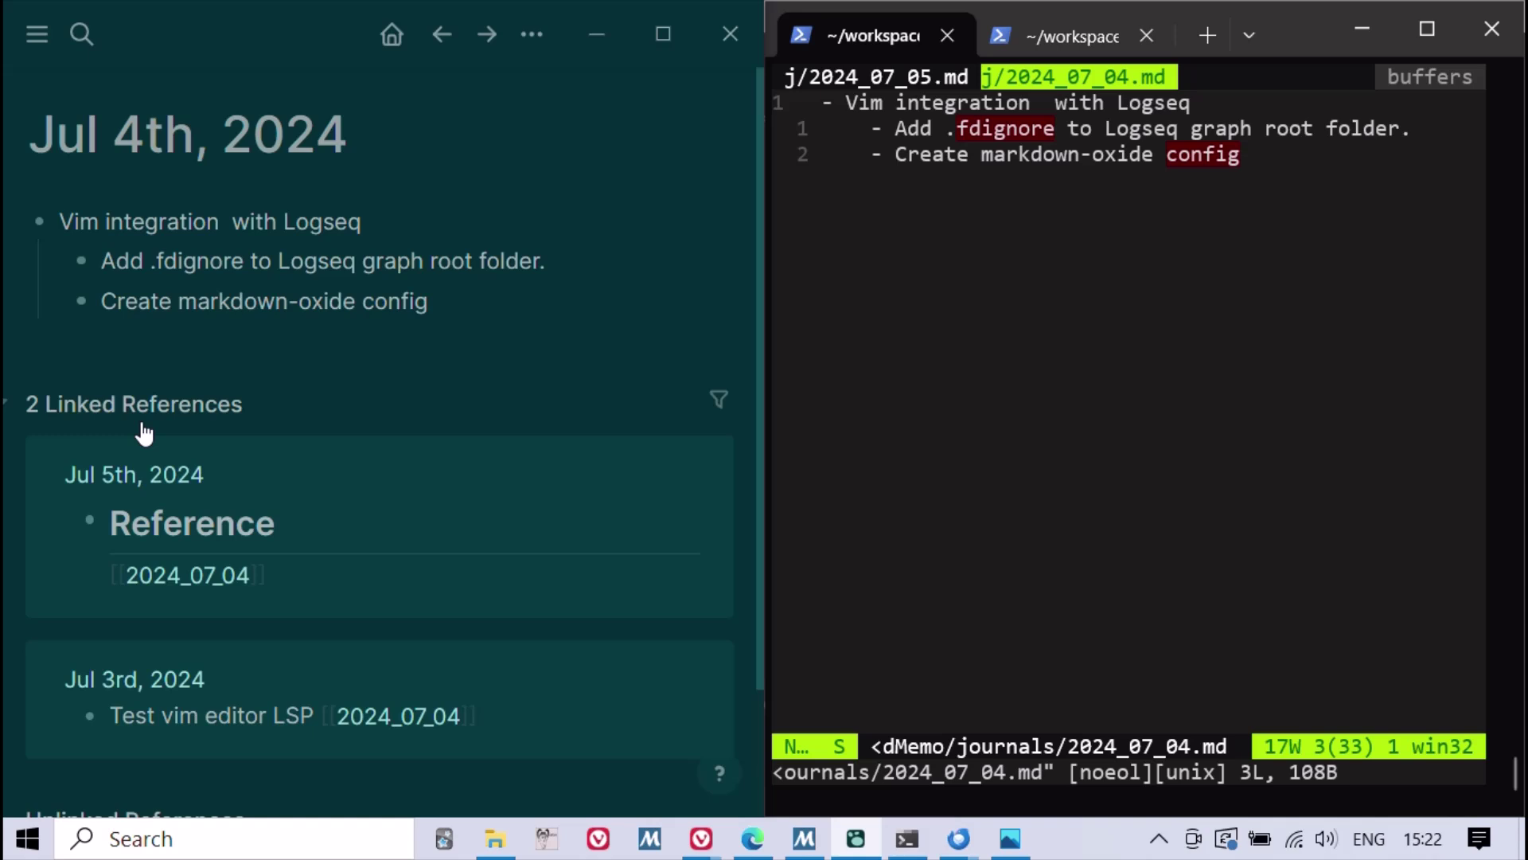
Use :CalendarH to open July 5's 2024_07_05.md in a split below Jul 4th.
key("ctrl+5")
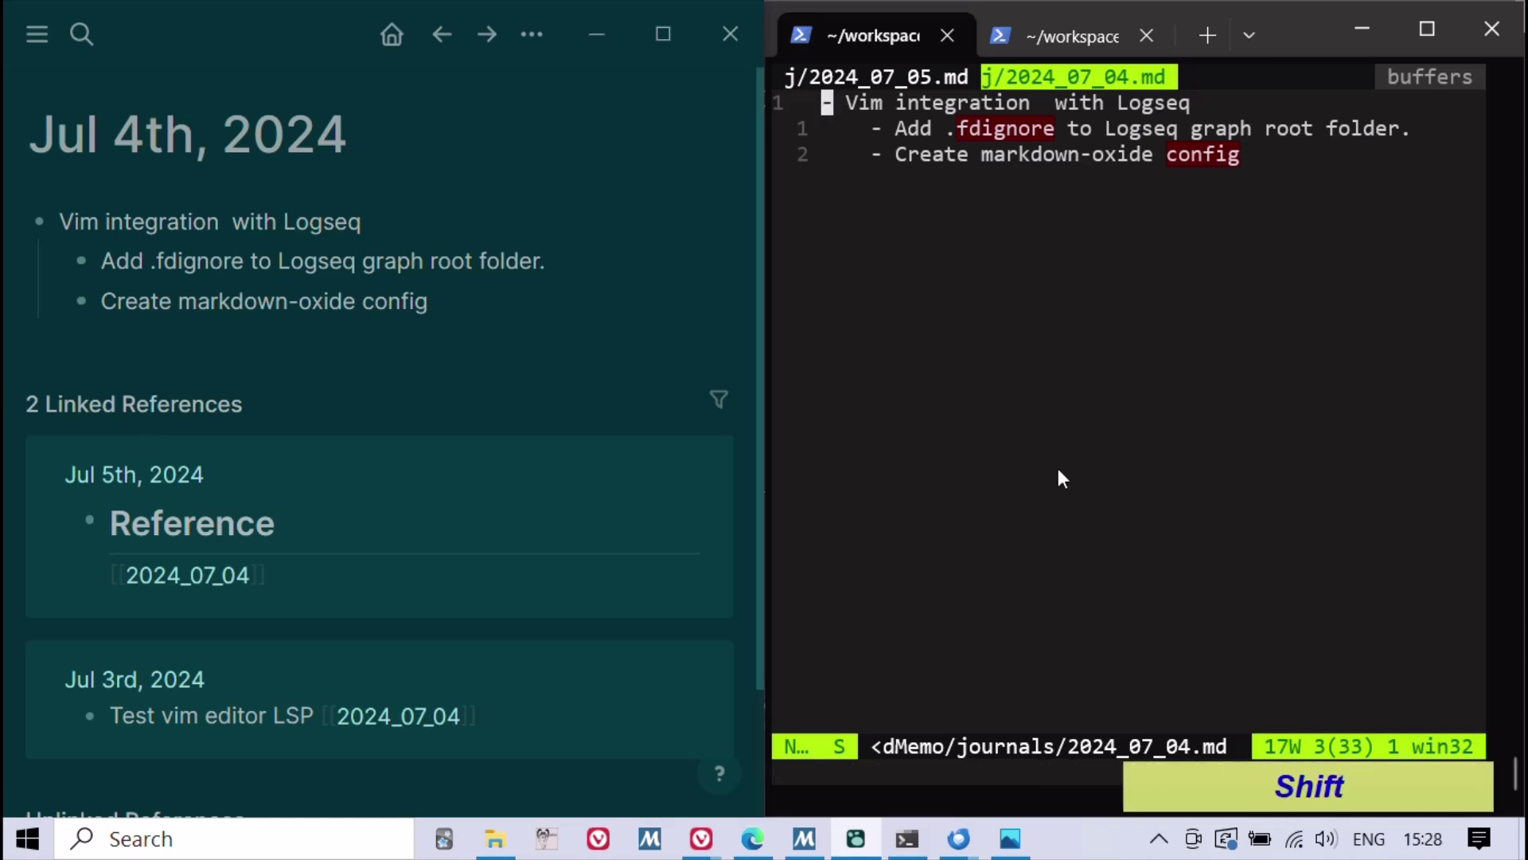
type(":")
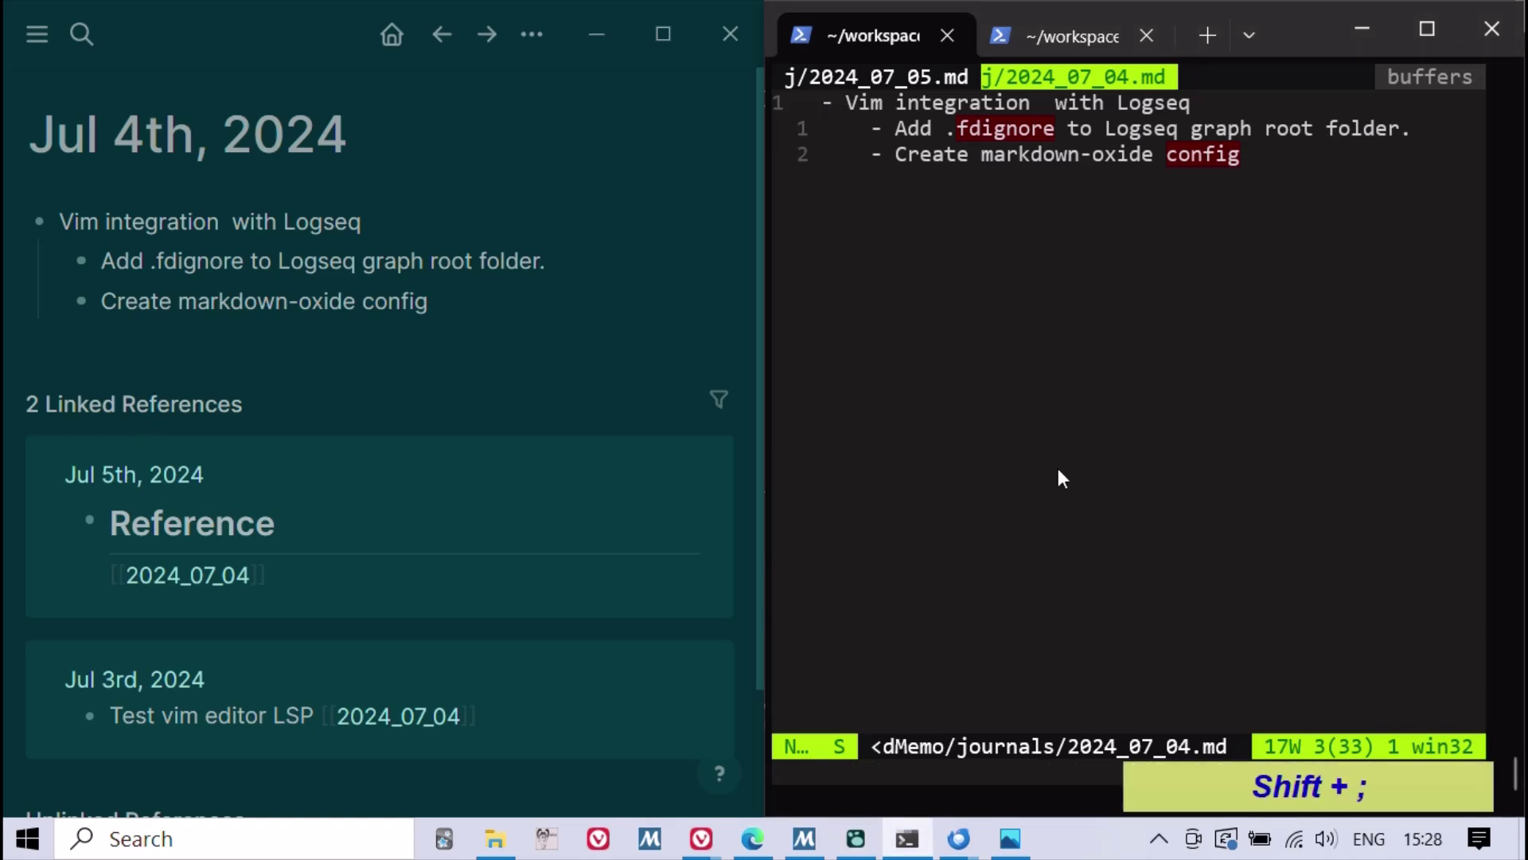
type(":")
type("Ca")
key("Tab")
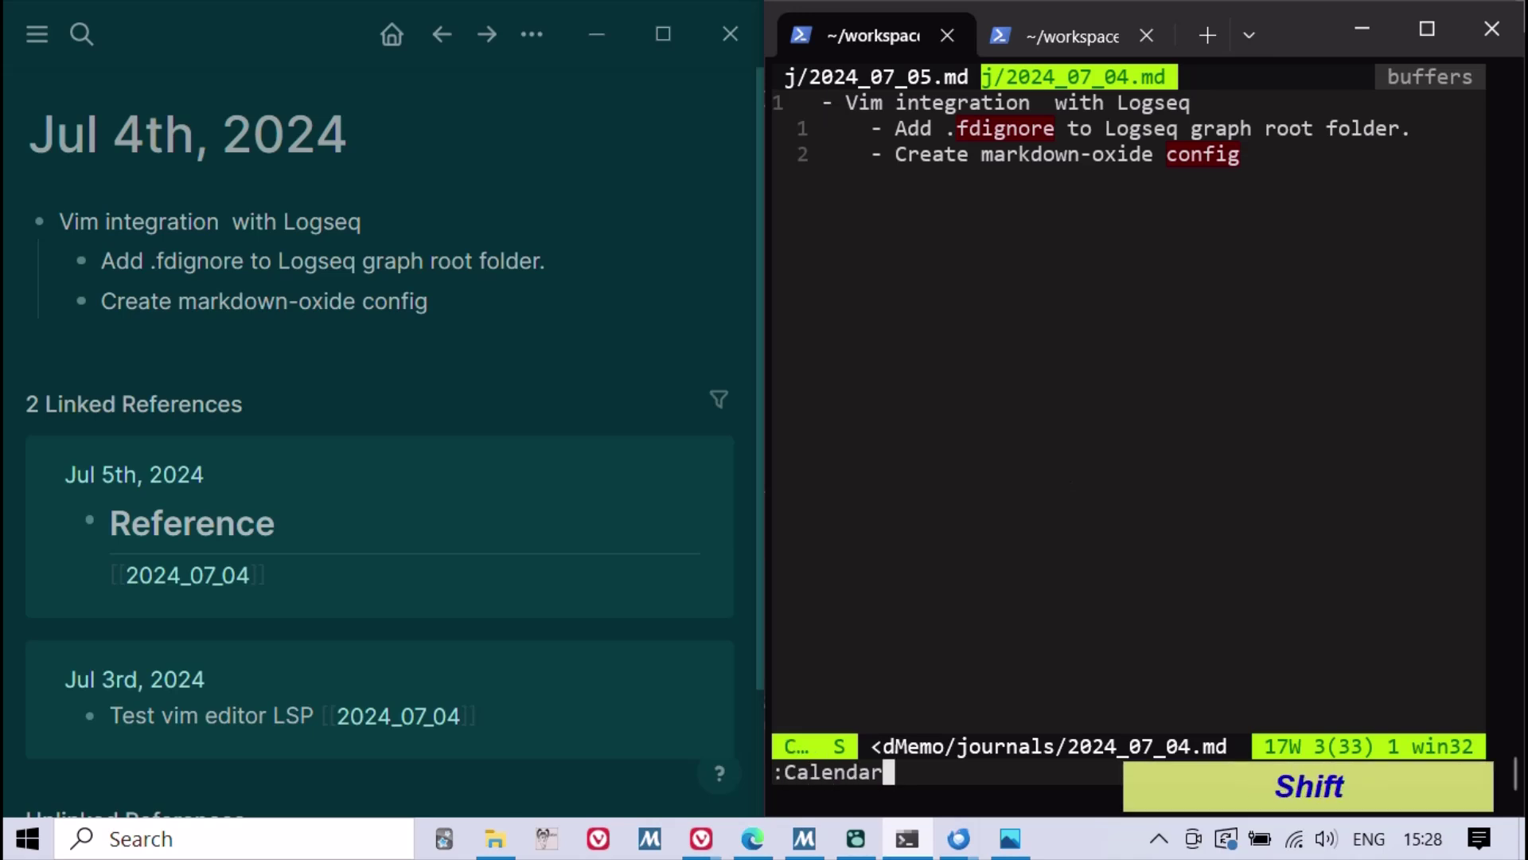
type("H")
key("Return")
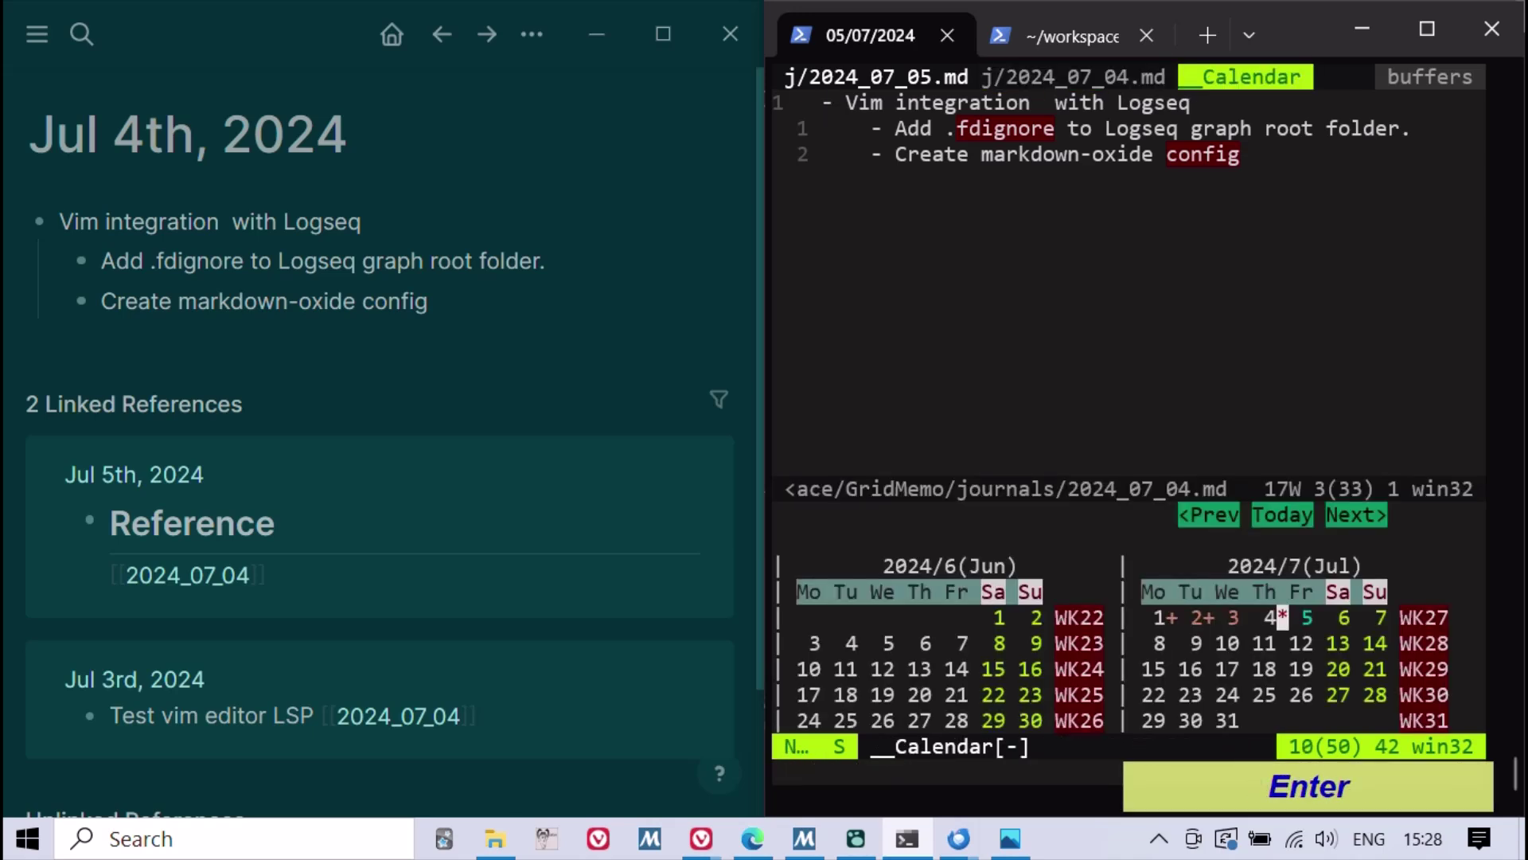
key("Return")
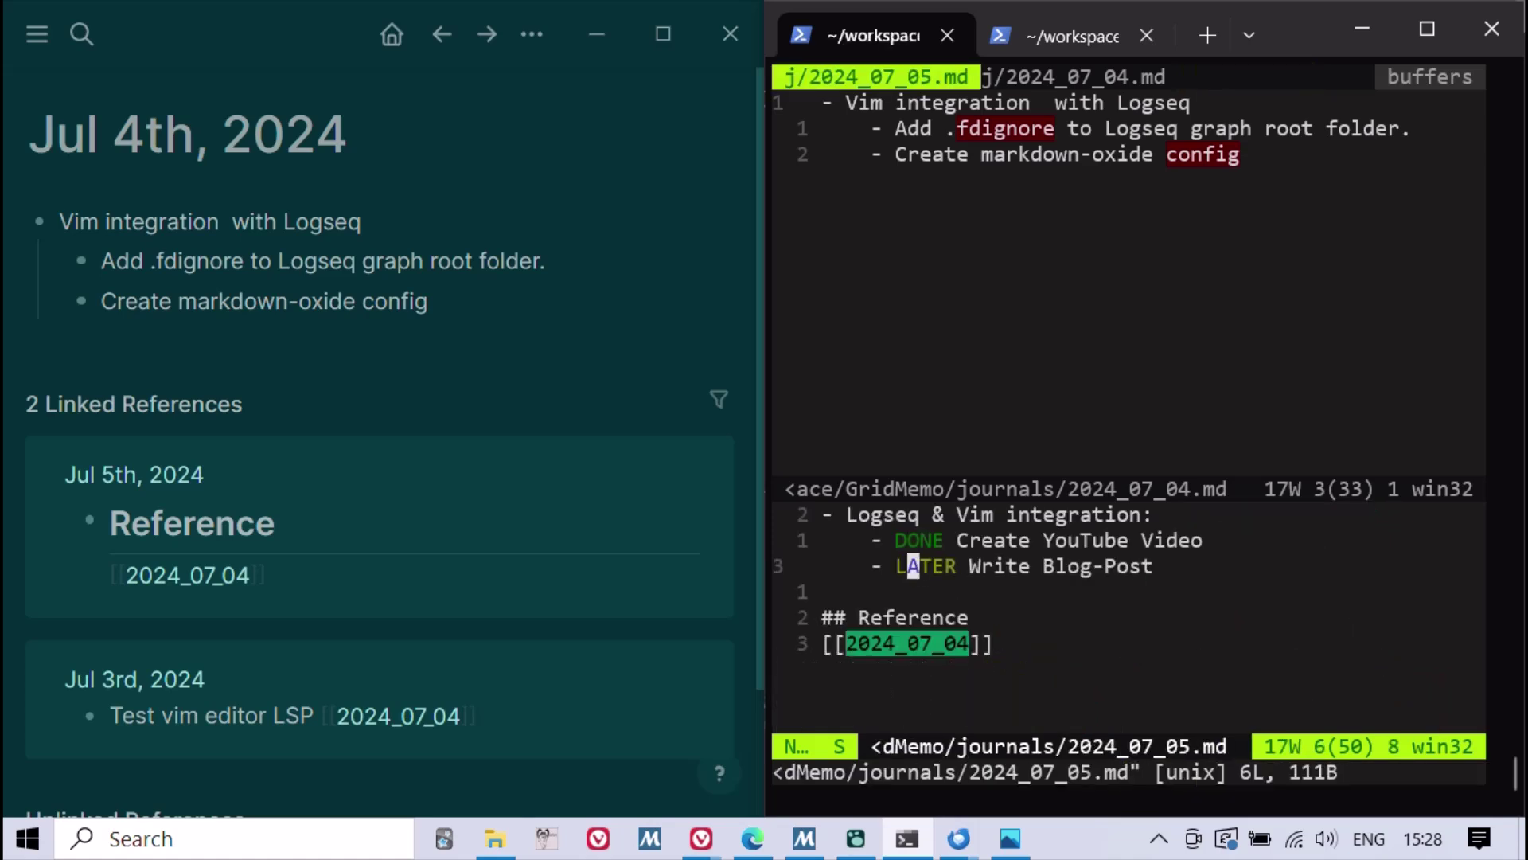
Switch to the other Vim window and close it.
key("ctrl")
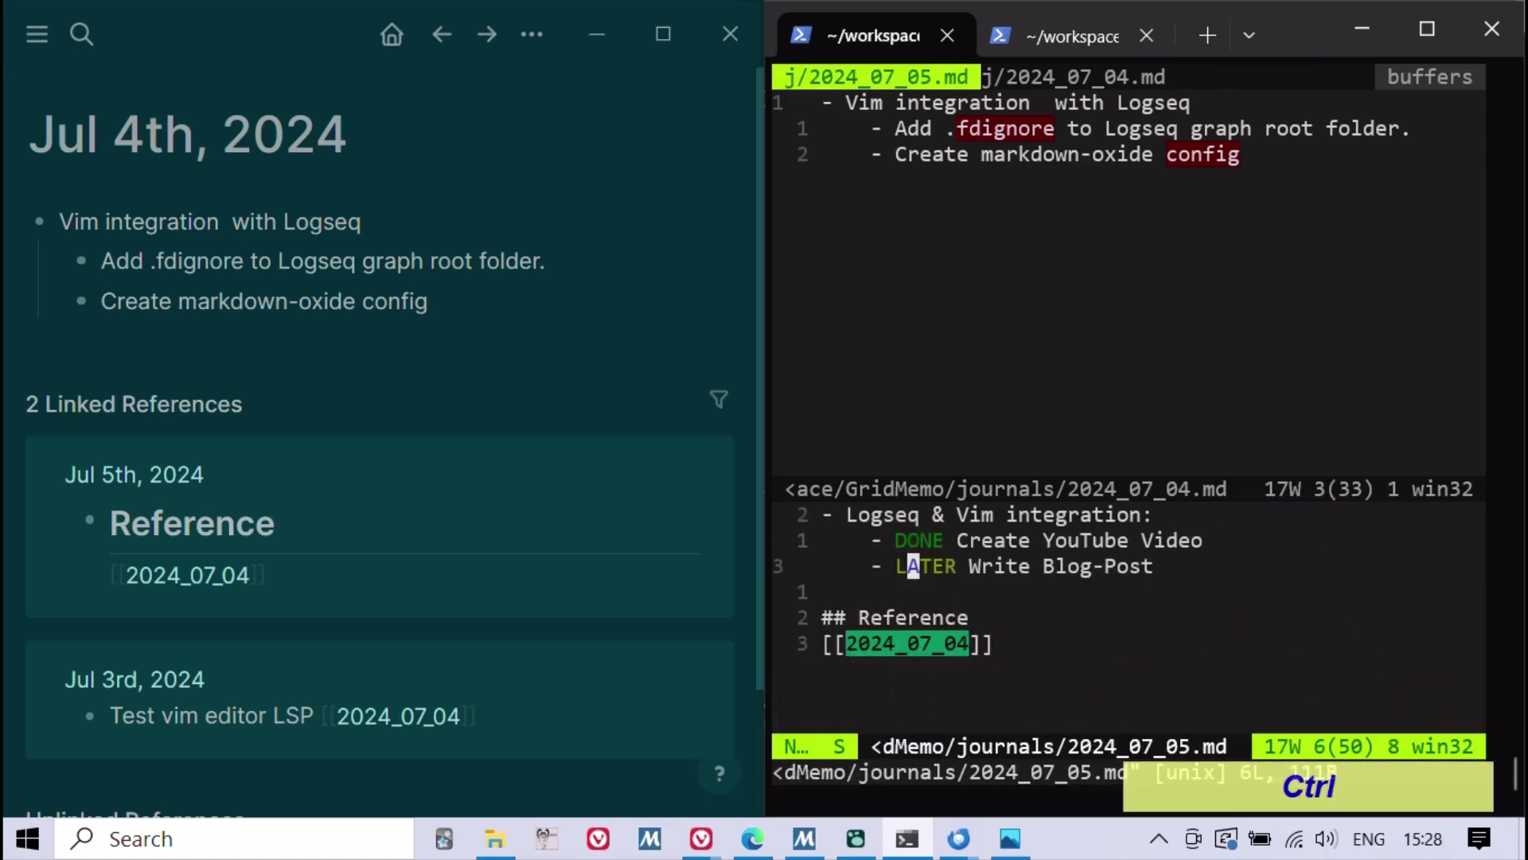
key("ctrl+w")
type("w")
type(":")
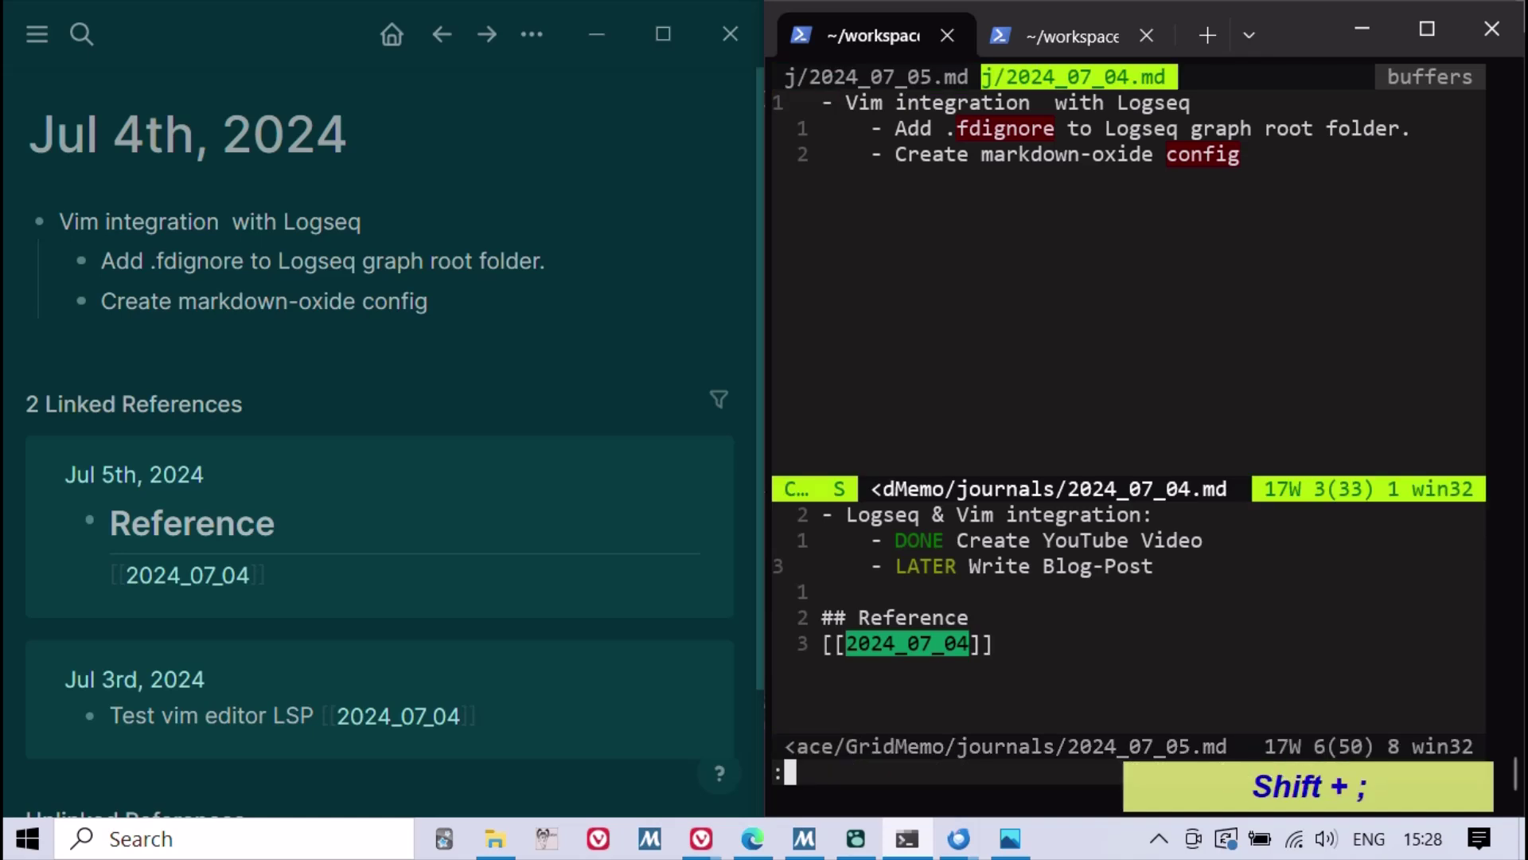
type("q")
key("Return")
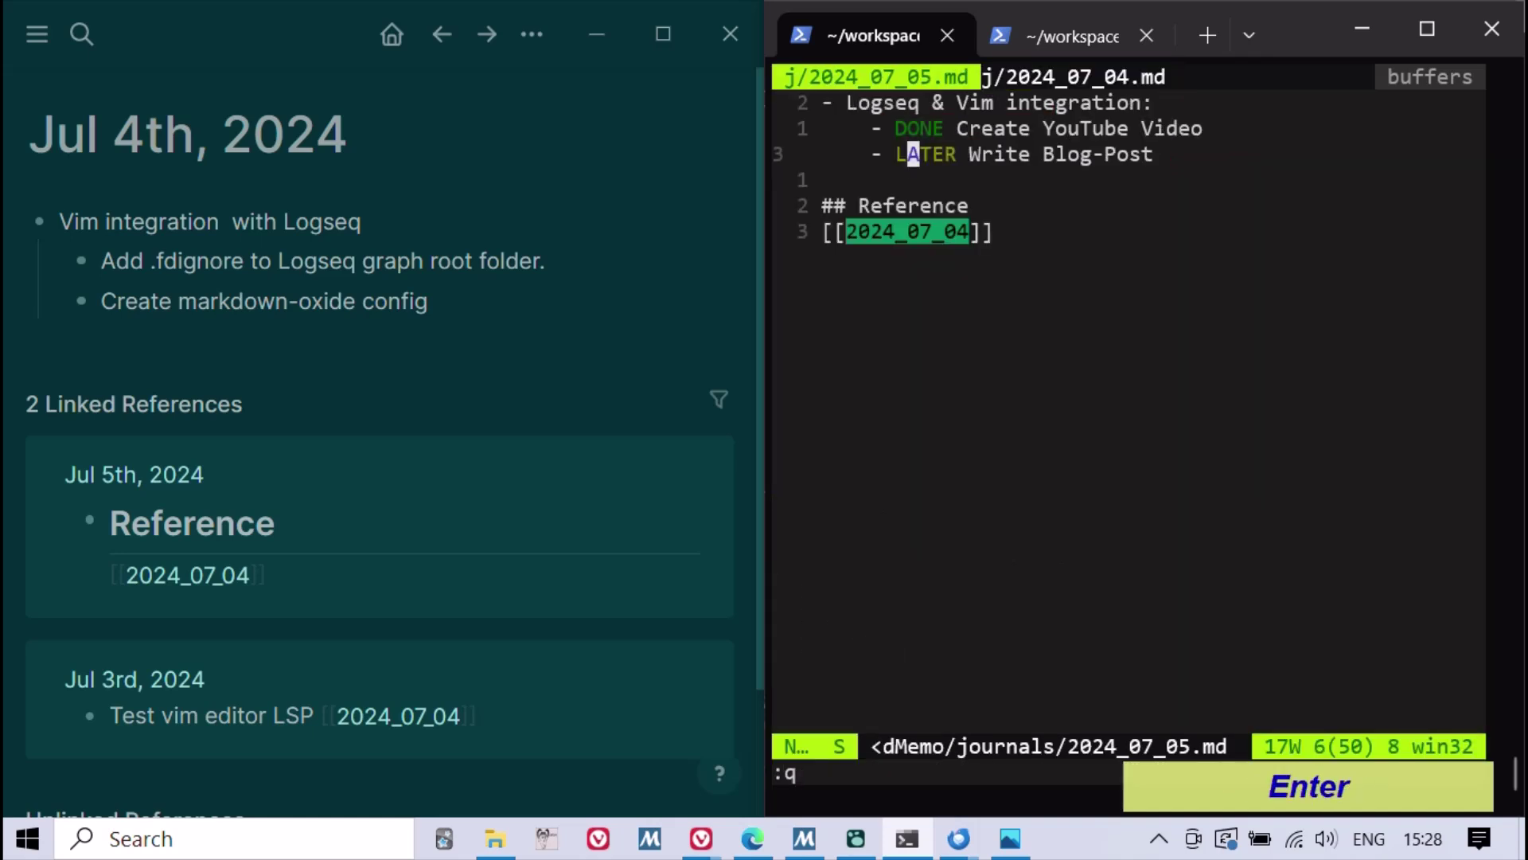
Reopen journals\2024_07_04.md from the \f file picker.
key("backslash")
key("f")
key("Down")
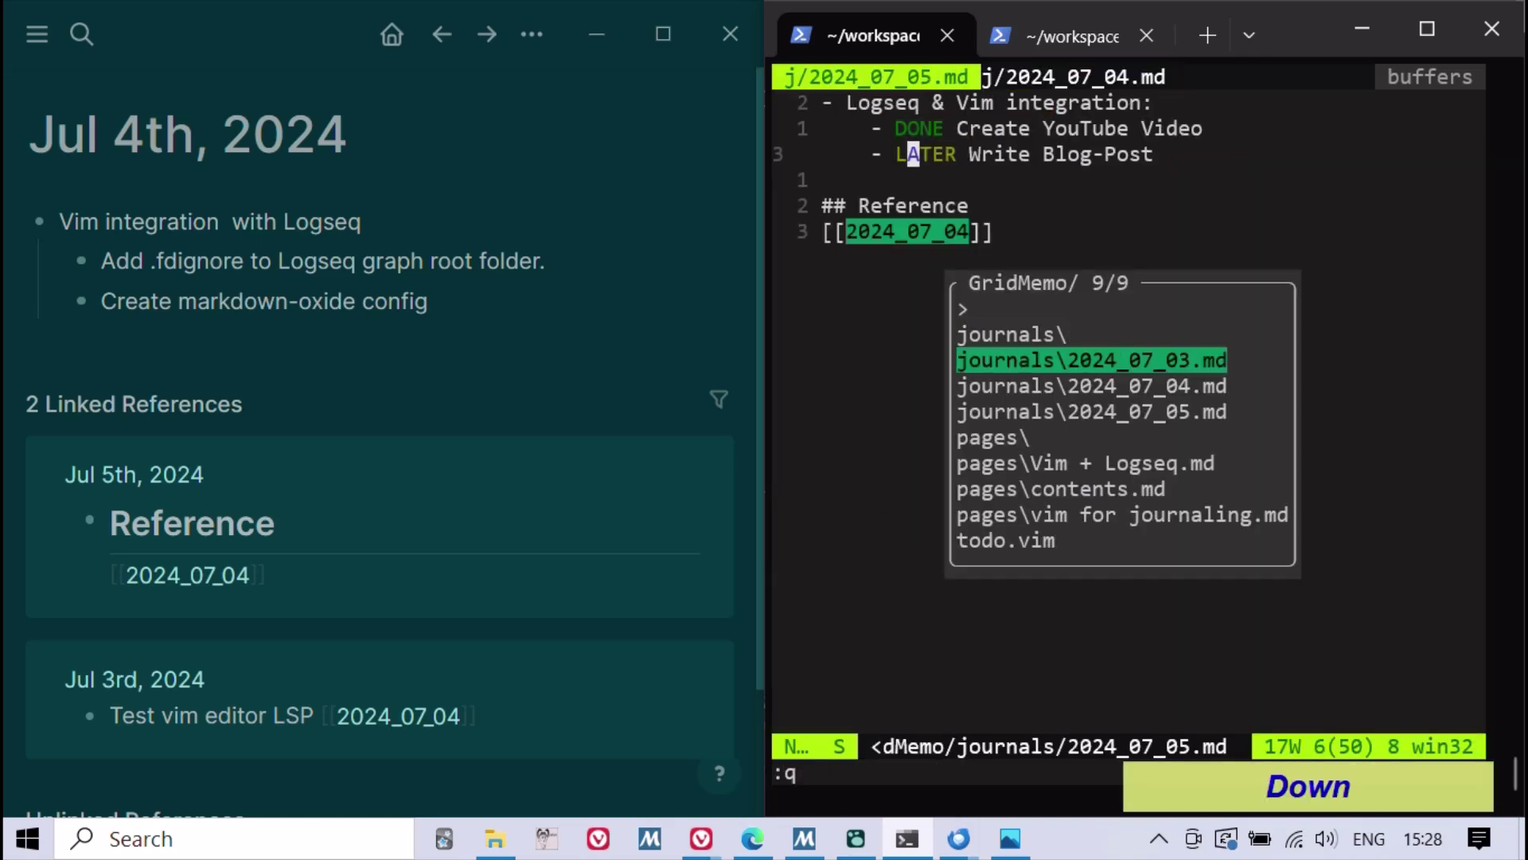
key("Down")
key("Return")
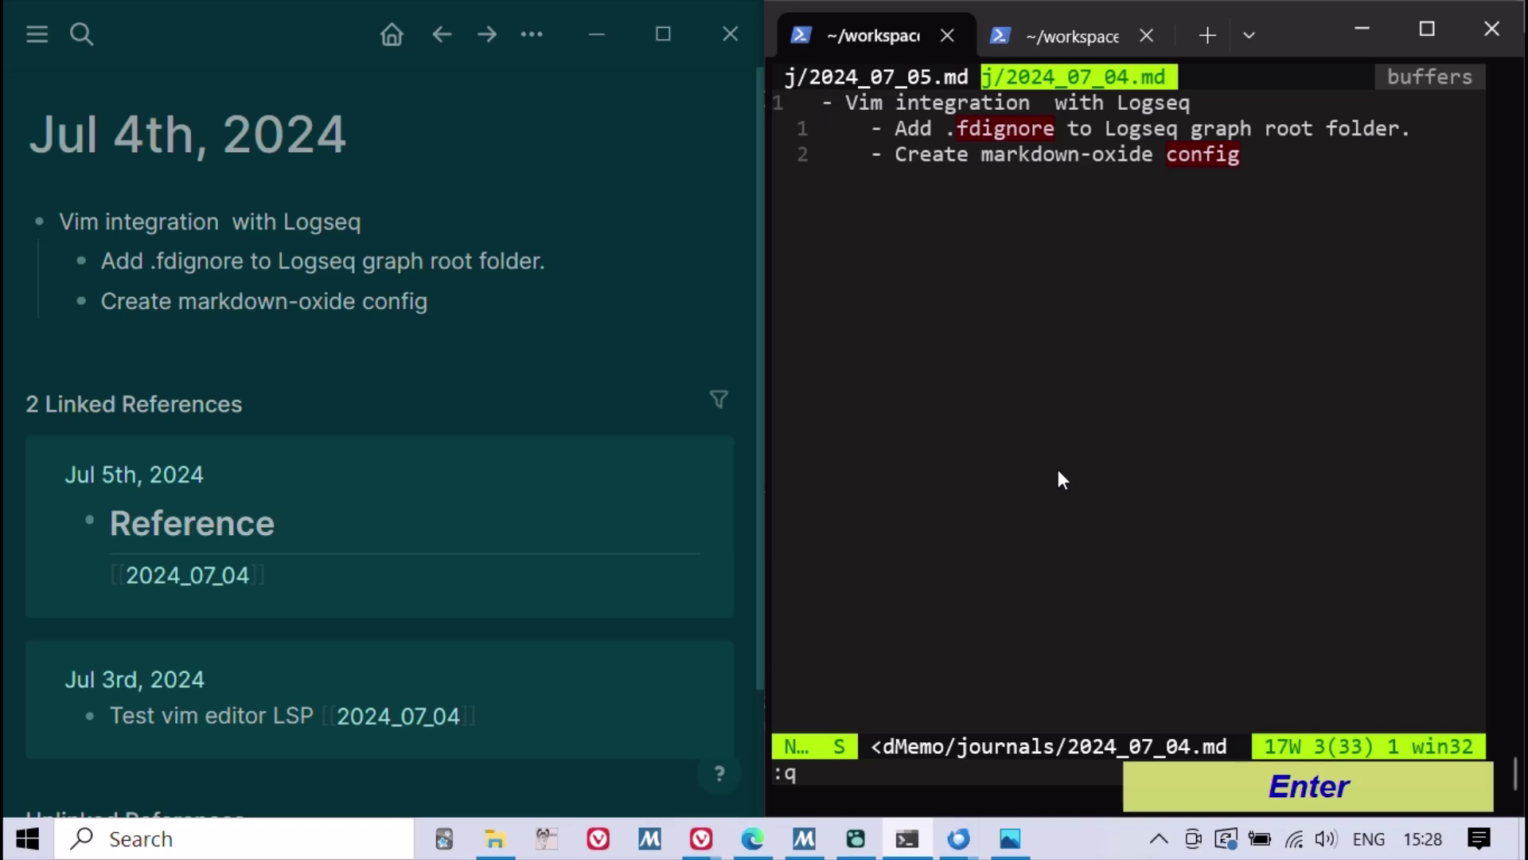